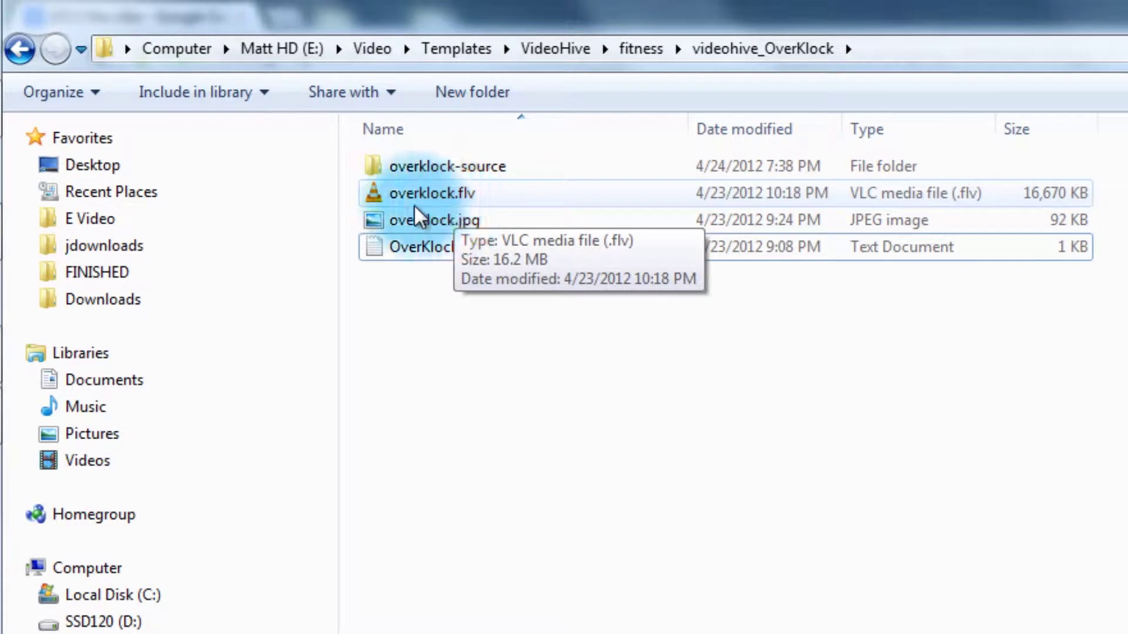
Play overklock.flv from the videohive_OverKlock folder in VLC media player to preview it, and pause the playback
{"action": "double_click", "coordinate": [435, 194]}
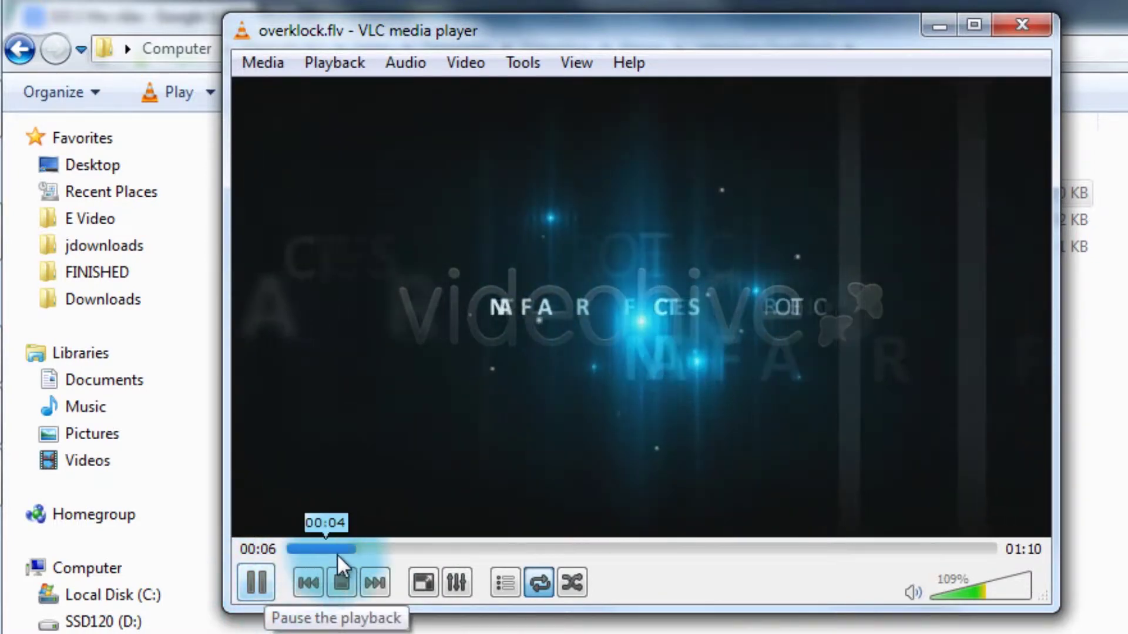
{"action": "left_click", "coordinate": [259, 584]}
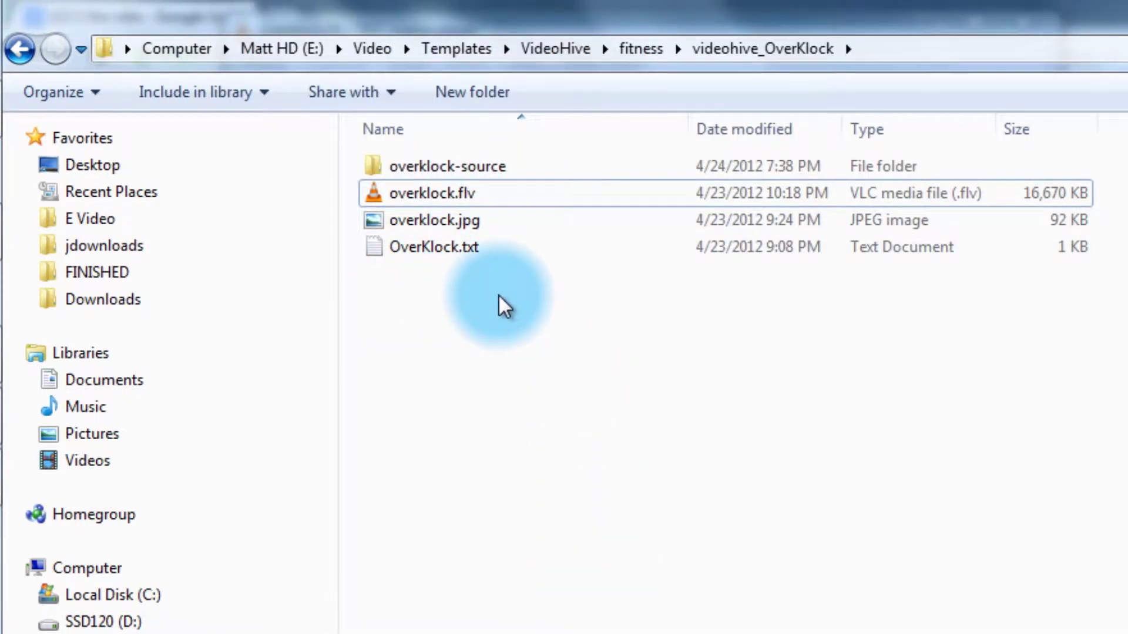
{"action": "key", "text": "alt+Tab"}
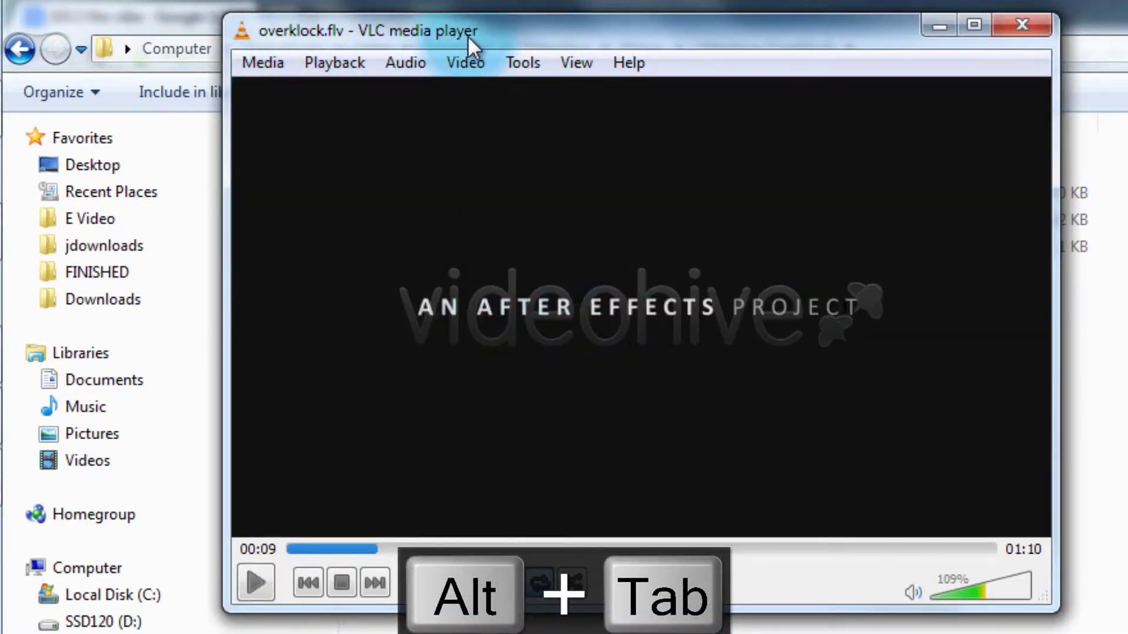
{"action": "left_click_drag", "start_coordinate": [498, 36], "coordinate": [571, 168]}
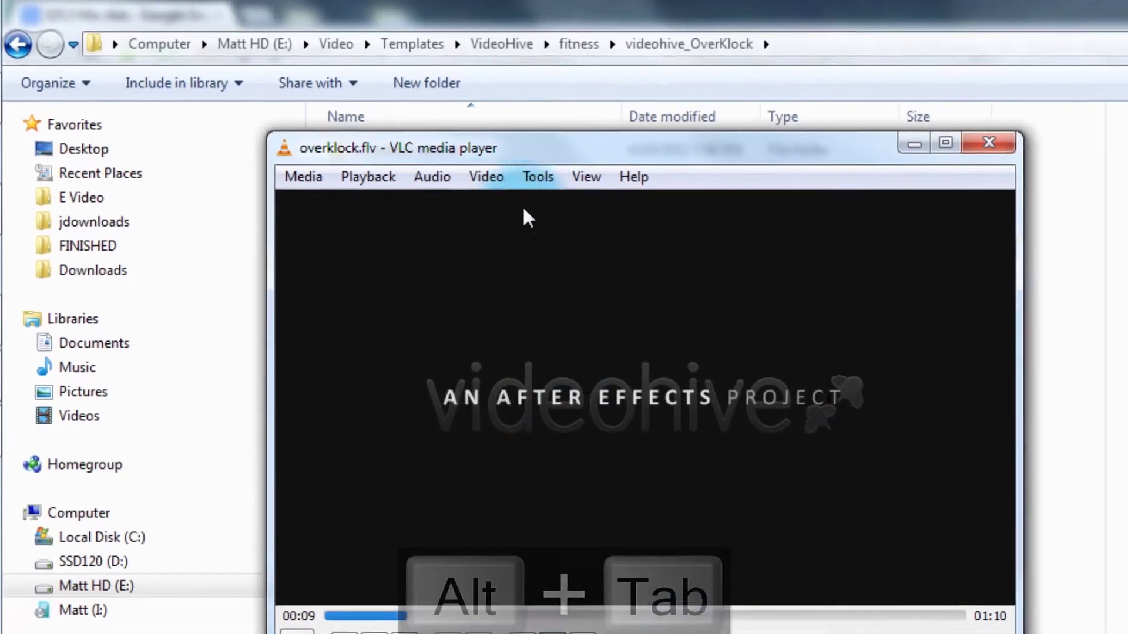
Switch to Chrome, search Google for "vlc media player", and highlight the videolan.org address of the official page
{"action": "key", "text": "alt+Tab"}
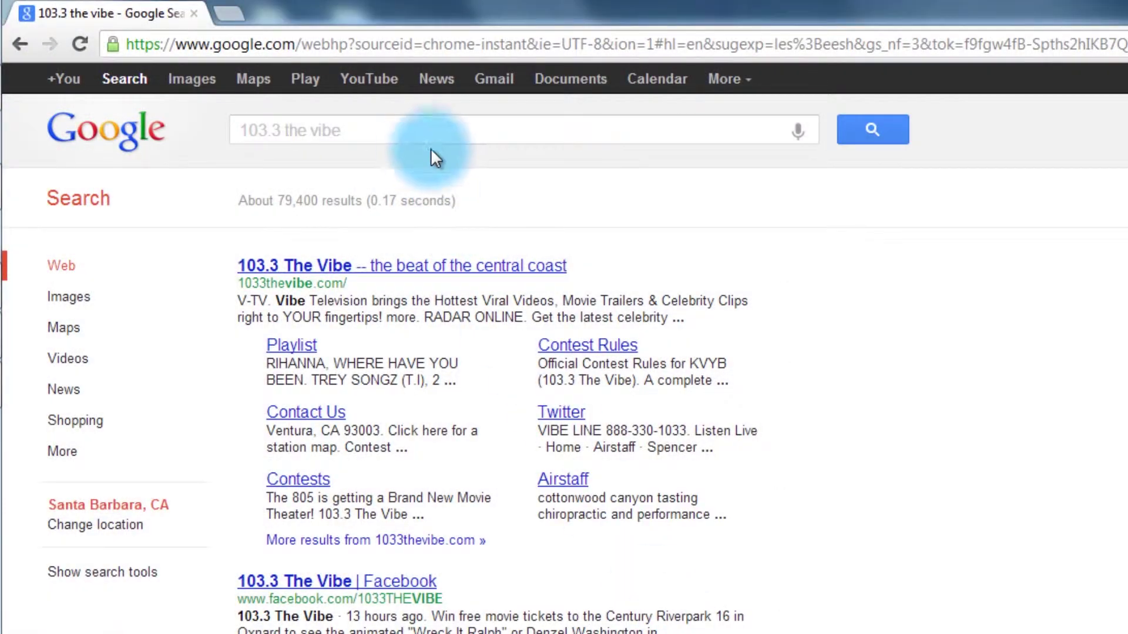
{"action": "left_click", "coordinate": [391, 132]}
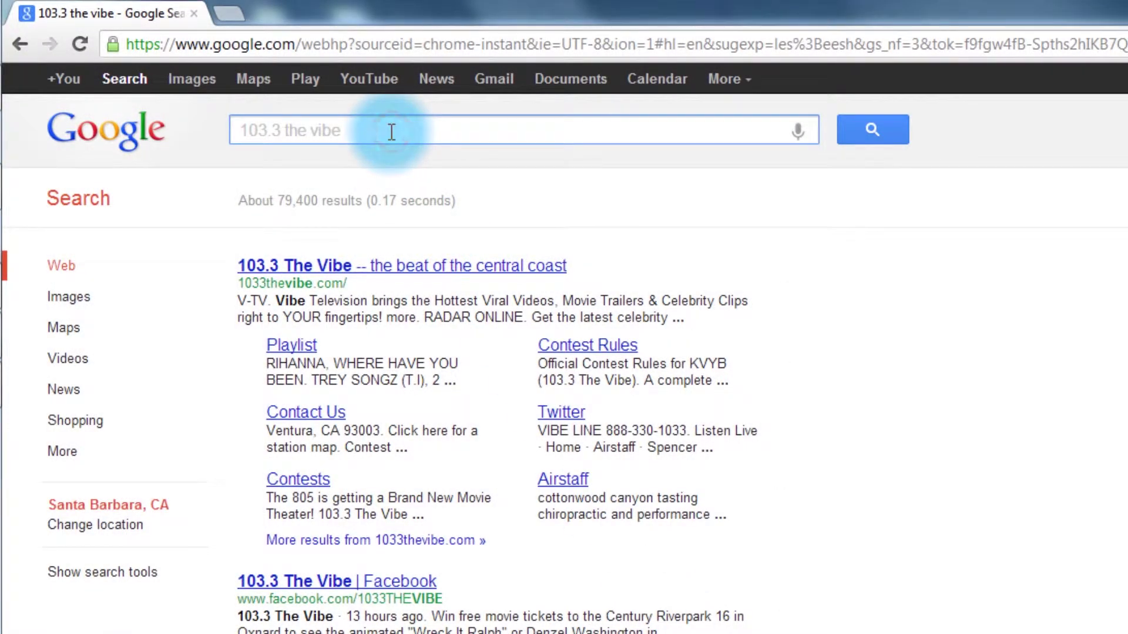
{"action": "type", "text": "vlc media"}
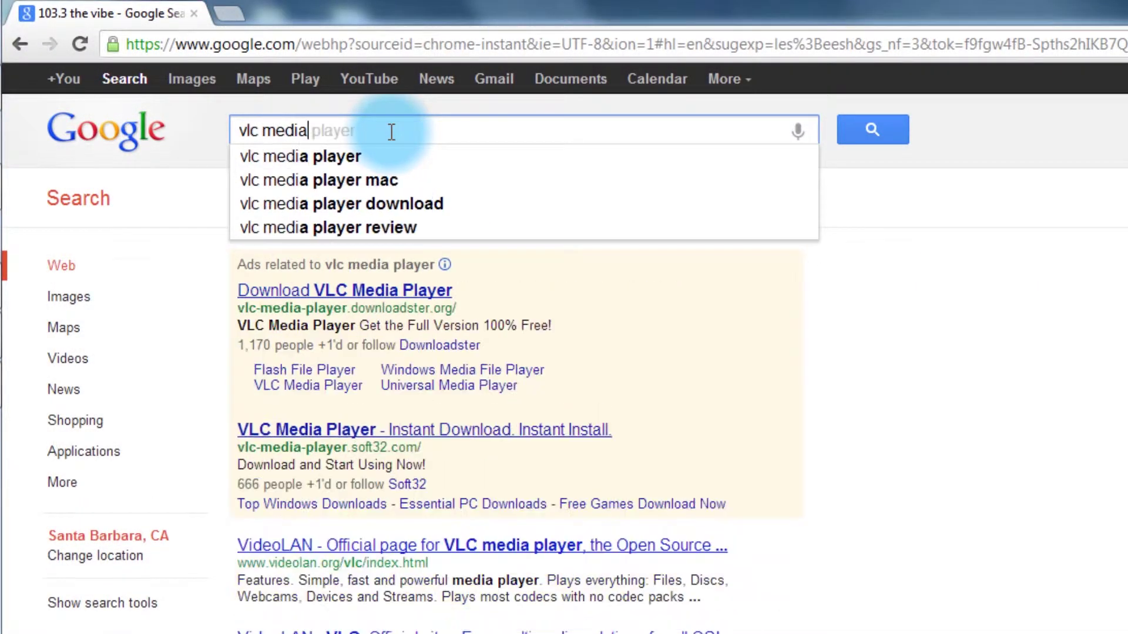
{"action": "type", "text": " player"}
{"action": "key", "text": "Return"}
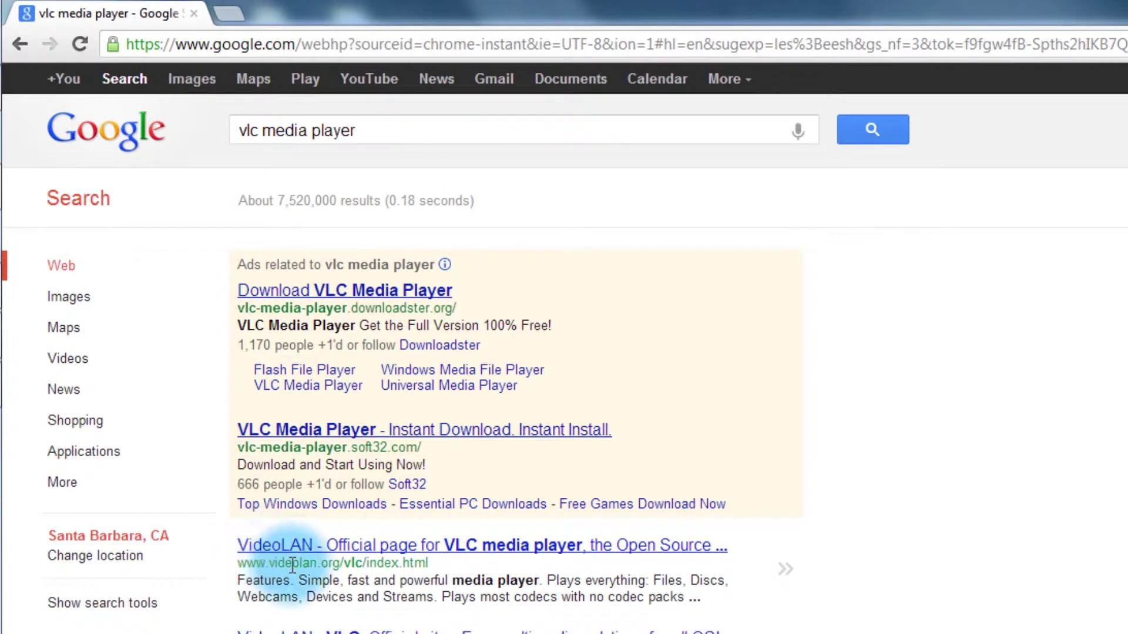
{"action": "left_click_drag", "start_coordinate": [269, 565], "coordinate": [340, 564]}
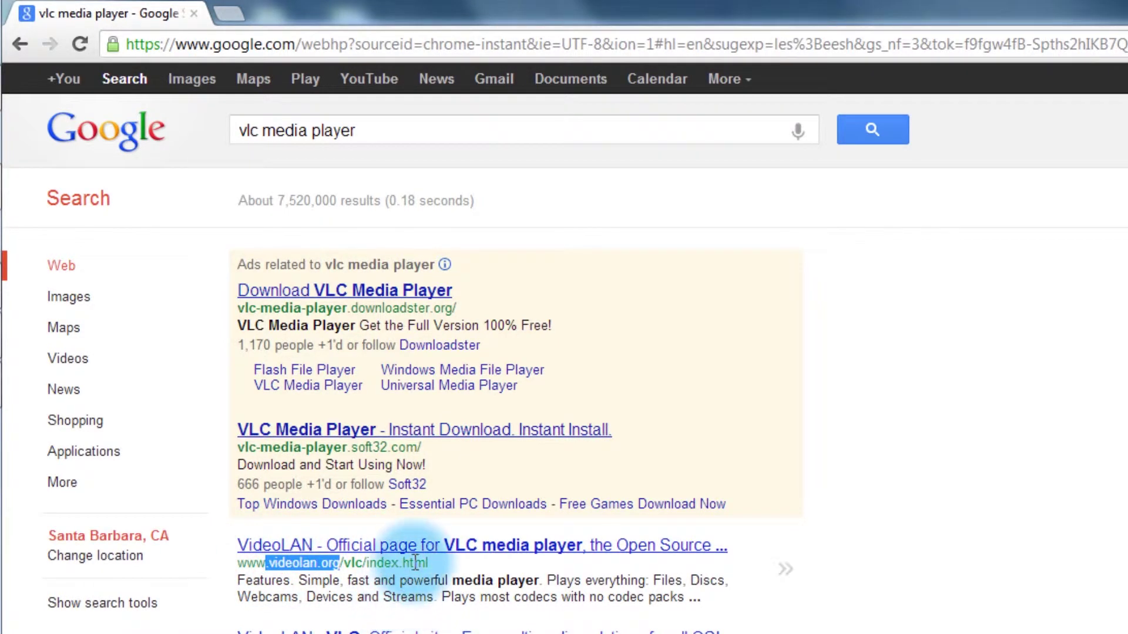
Return to the videohive_OverKlock folder, open overklock.flv in VLC media player, and pause the playback
{"action": "key", "text": "alt+Tab"}
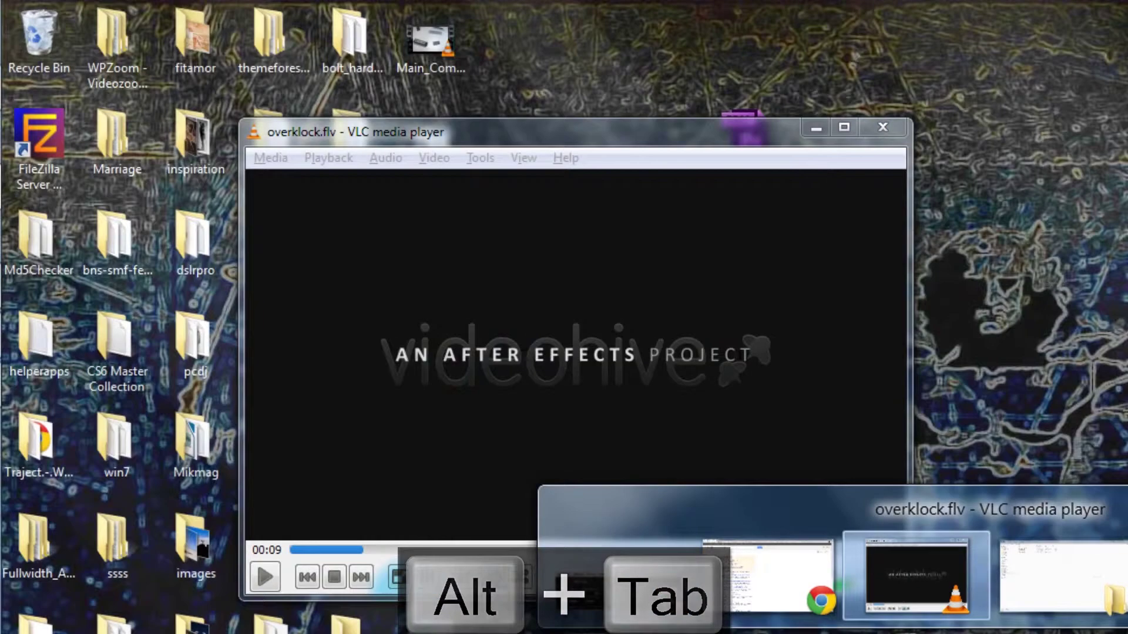
{"action": "key", "text": "alt+Tab"}
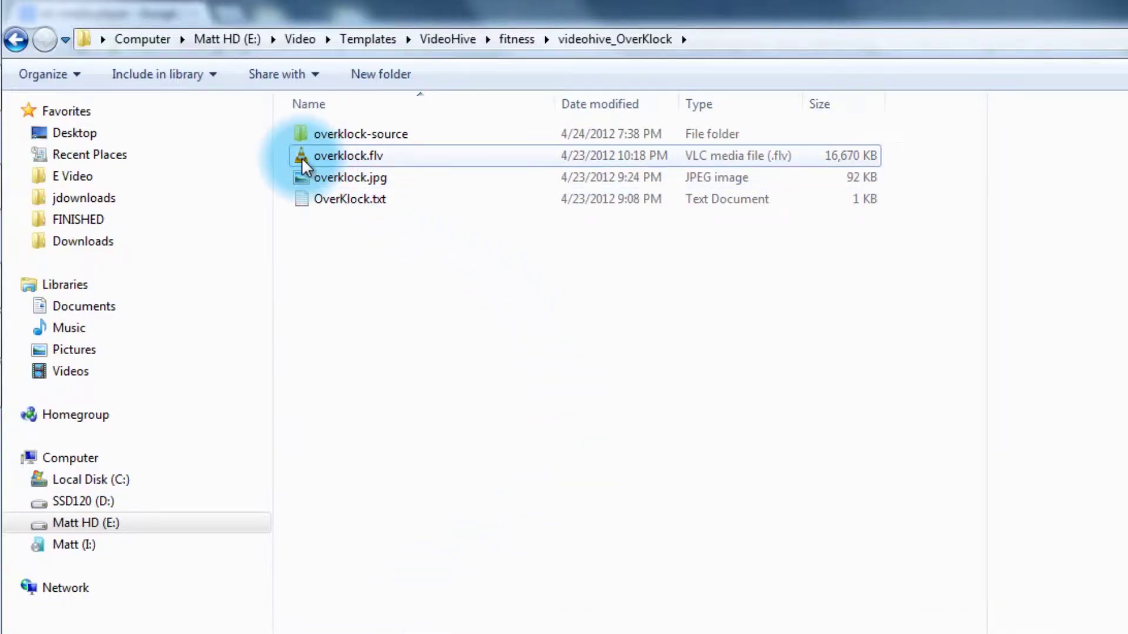
{"action": "mouse_move", "coordinate": [301, 157]}
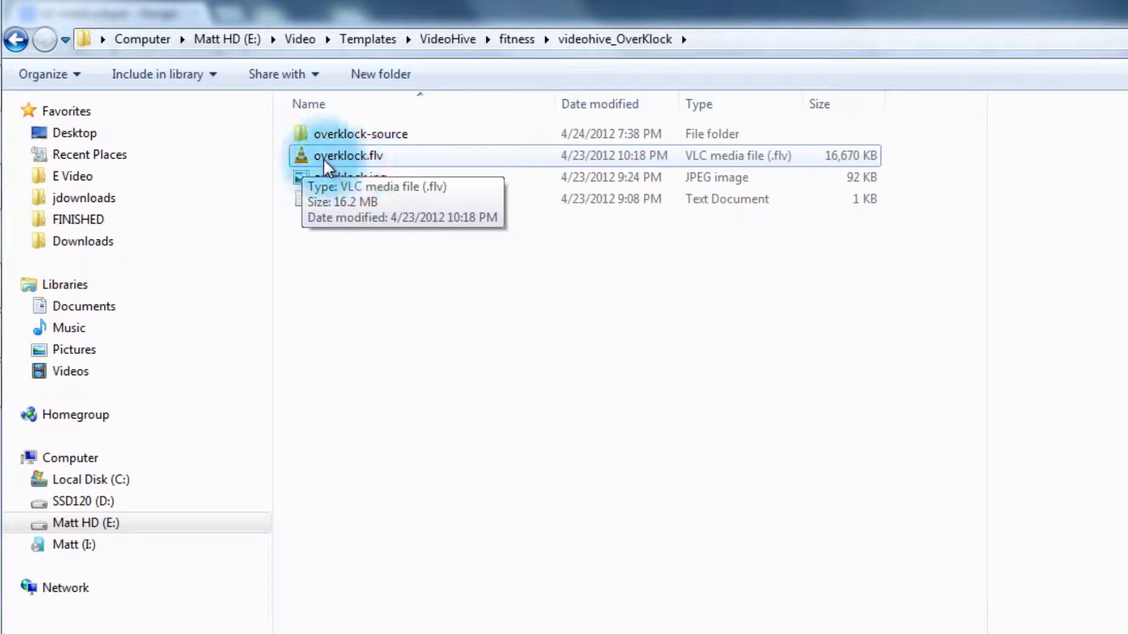
{"action": "left_click", "coordinate": [324, 156]}
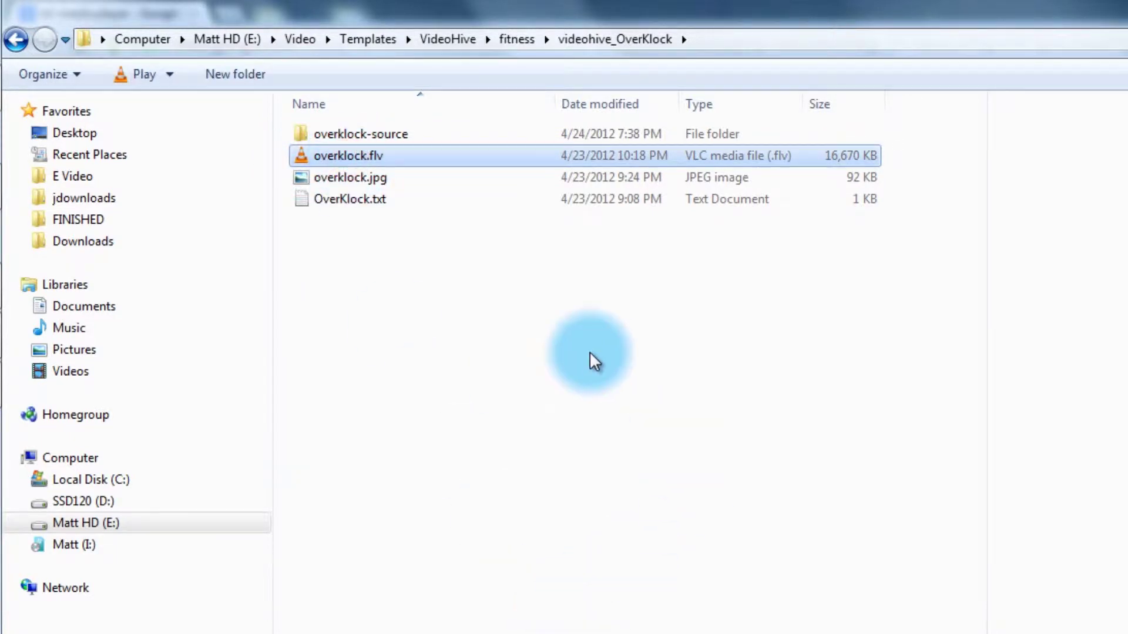
{"action": "key", "text": "alt+Tab"}
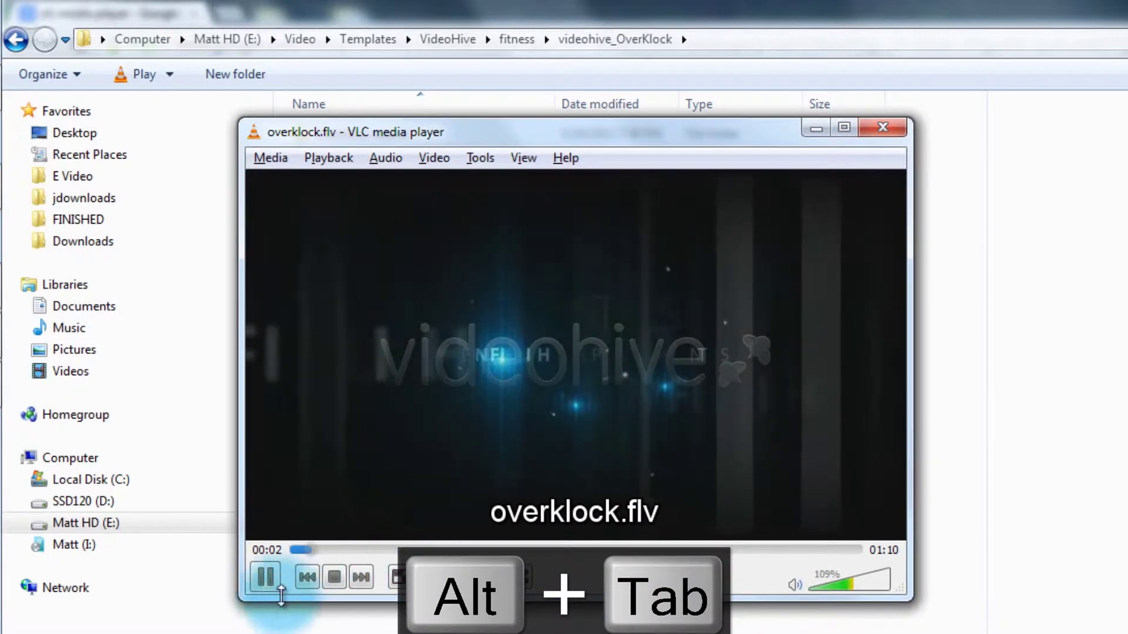
{"action": "left_click", "coordinate": [265, 577]}
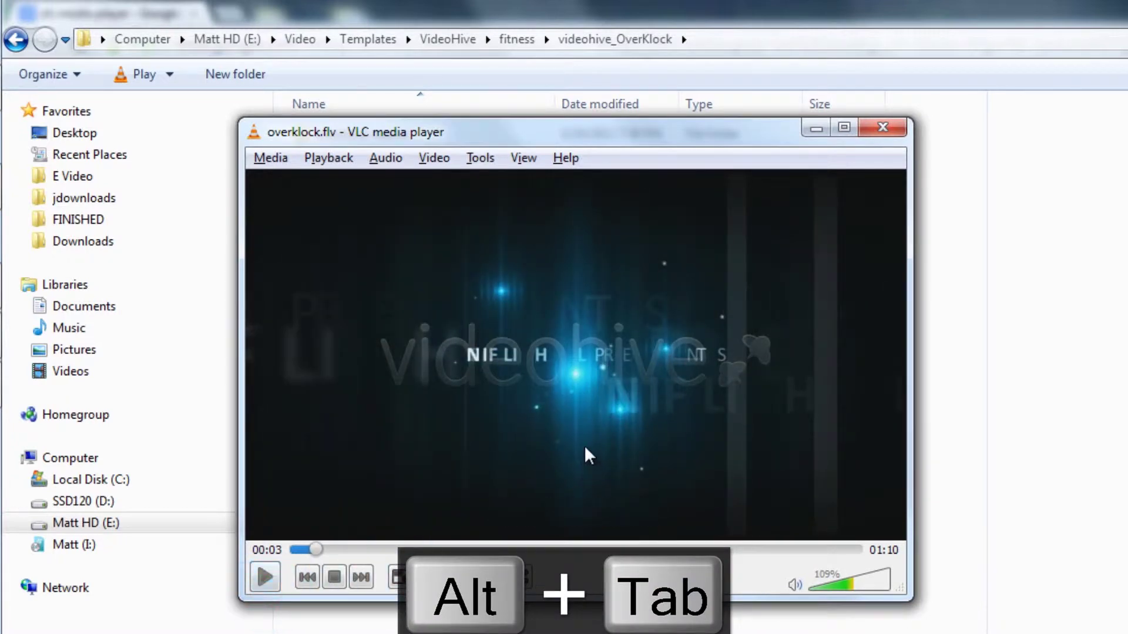
Open the advanced Open Media dialog and add overklock.flv from the videohive_OverKlock folder to the file selection
{"action": "left_click", "coordinate": [272, 164]}
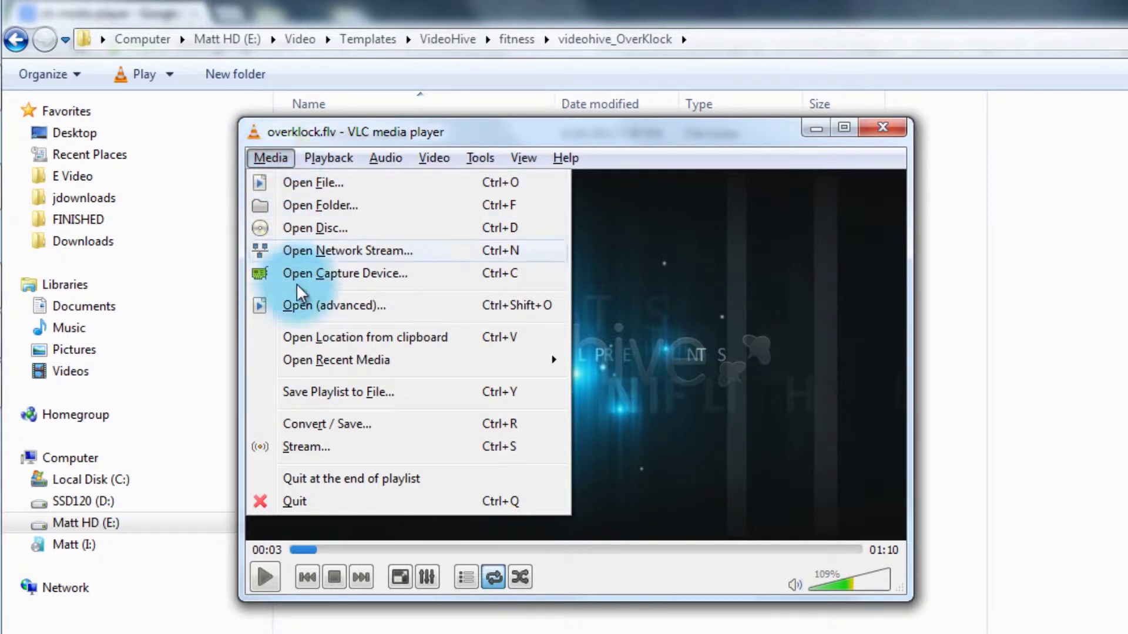
{"action": "left_click", "coordinate": [353, 313]}
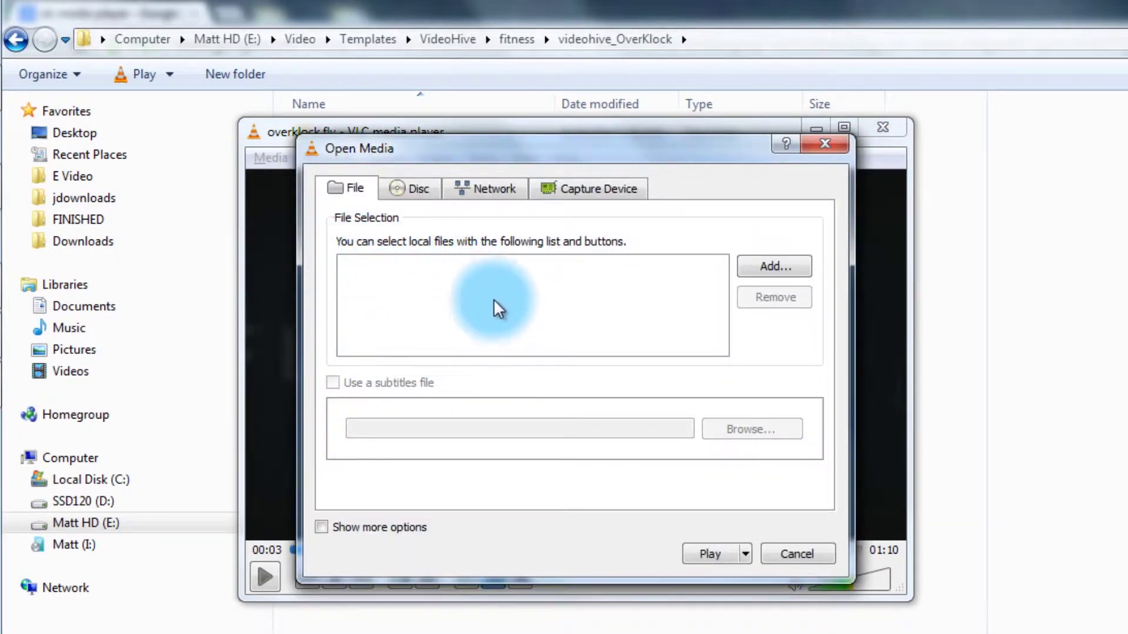
{"action": "left_click", "coordinate": [763, 269]}
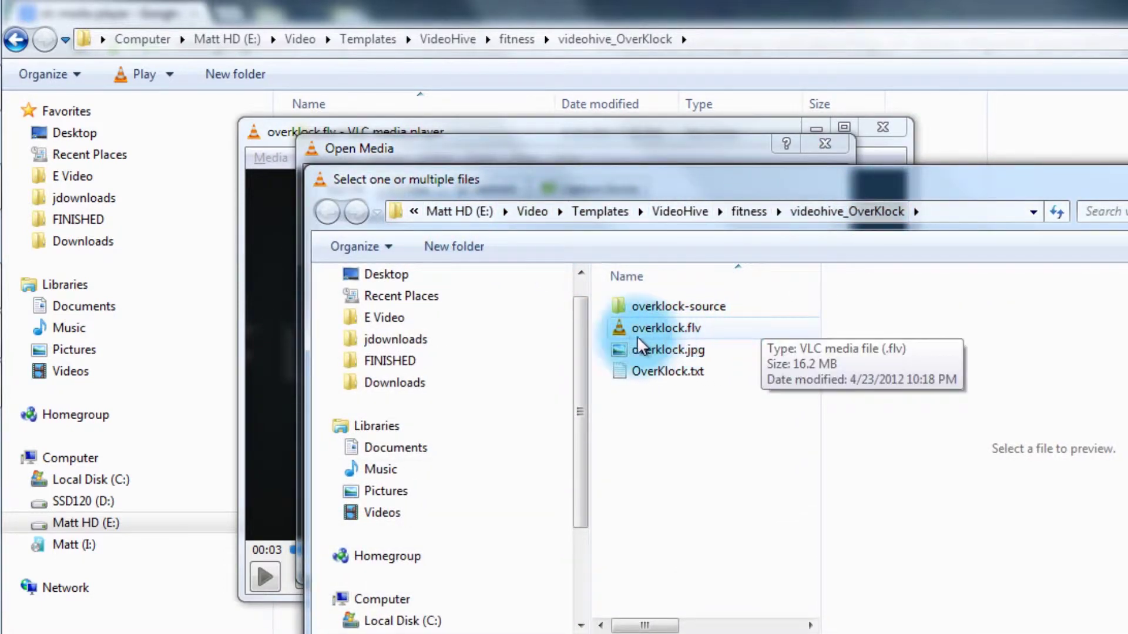
{"action": "left_click", "coordinate": [683, 339]}
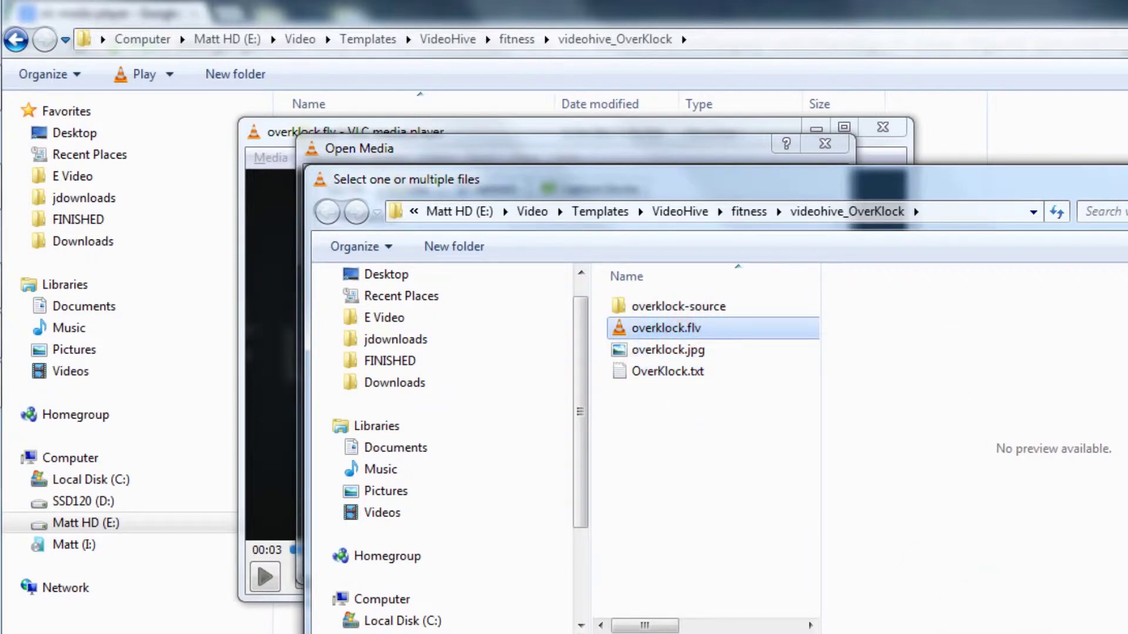
{"action": "key", "text": "Return"}
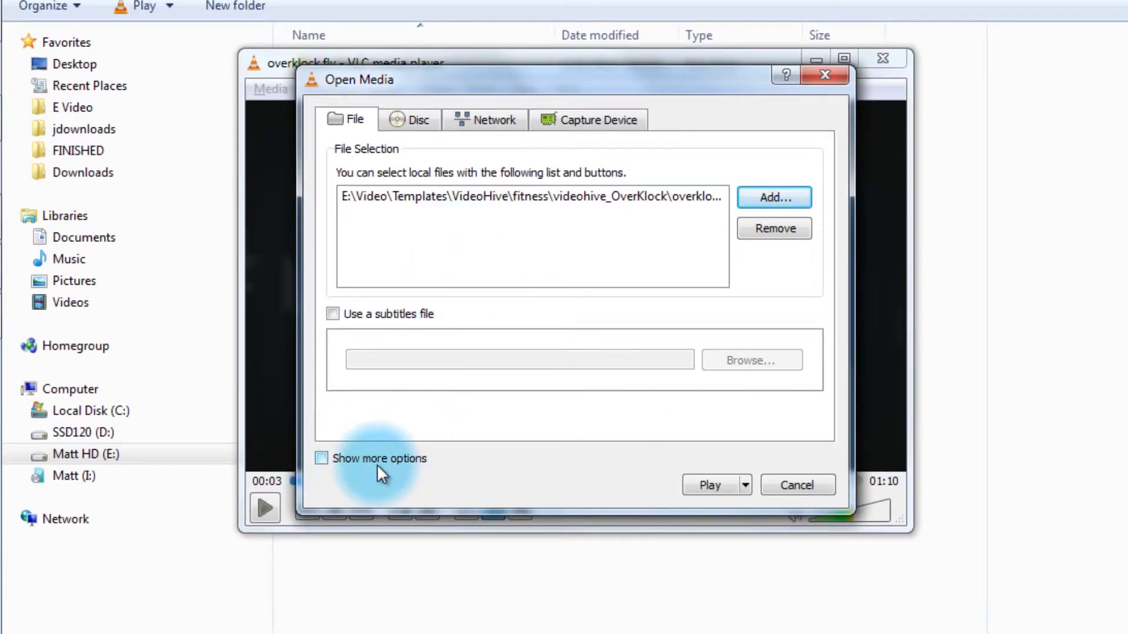
Show the additional open options and choose to convert the selected file instead of playing it
{"action": "left_click", "coordinate": [320, 462]}
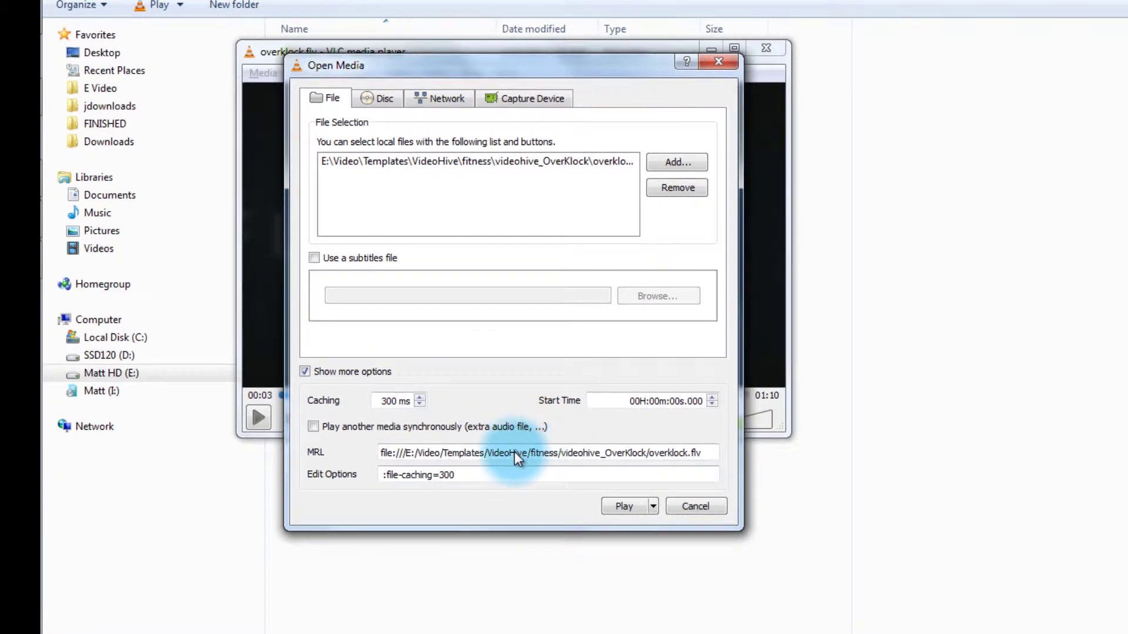
{"action": "left_click", "coordinate": [652, 506]}
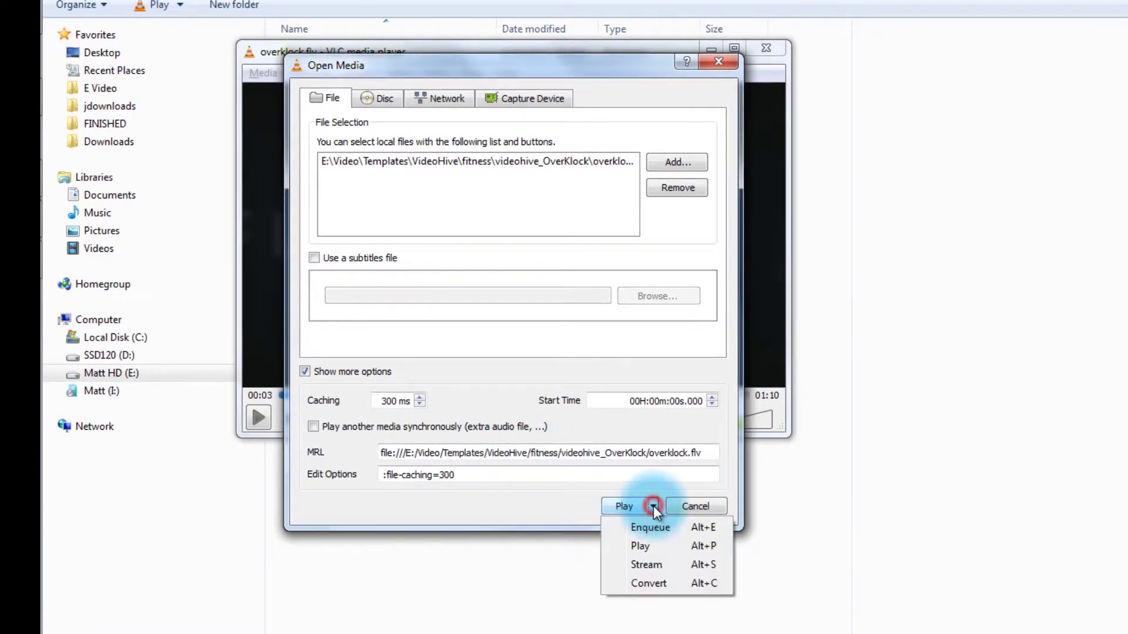
{"action": "left_click", "coordinate": [653, 584]}
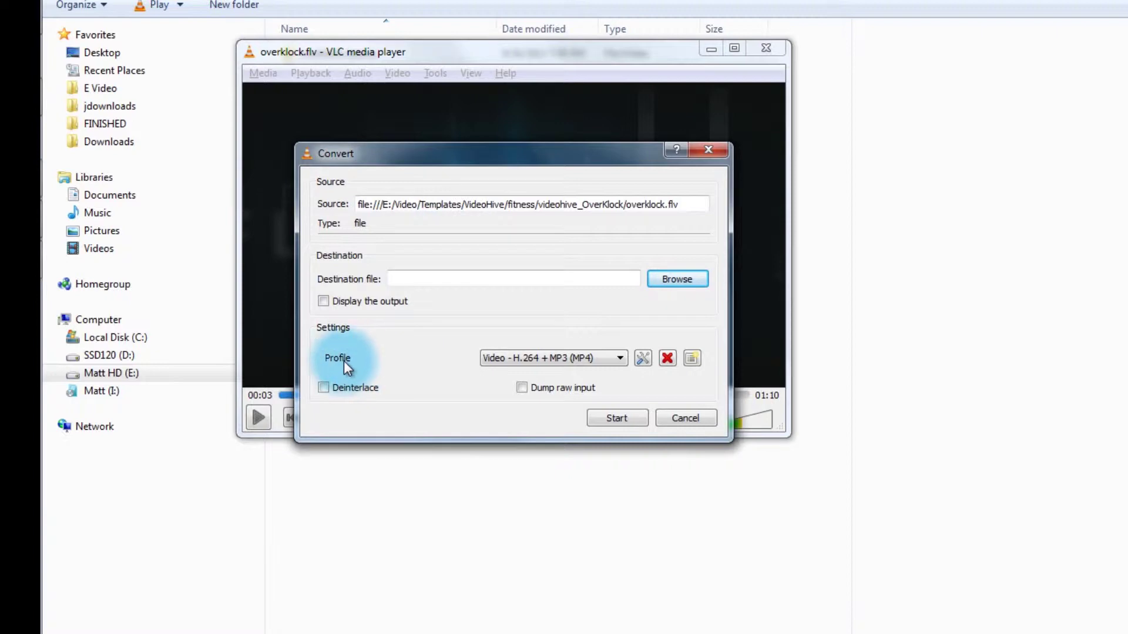
Choose the Audio - MP3 (MP4) conversion profile and view its encapsulation settings without saving anything
{"action": "left_click", "coordinate": [550, 361]}
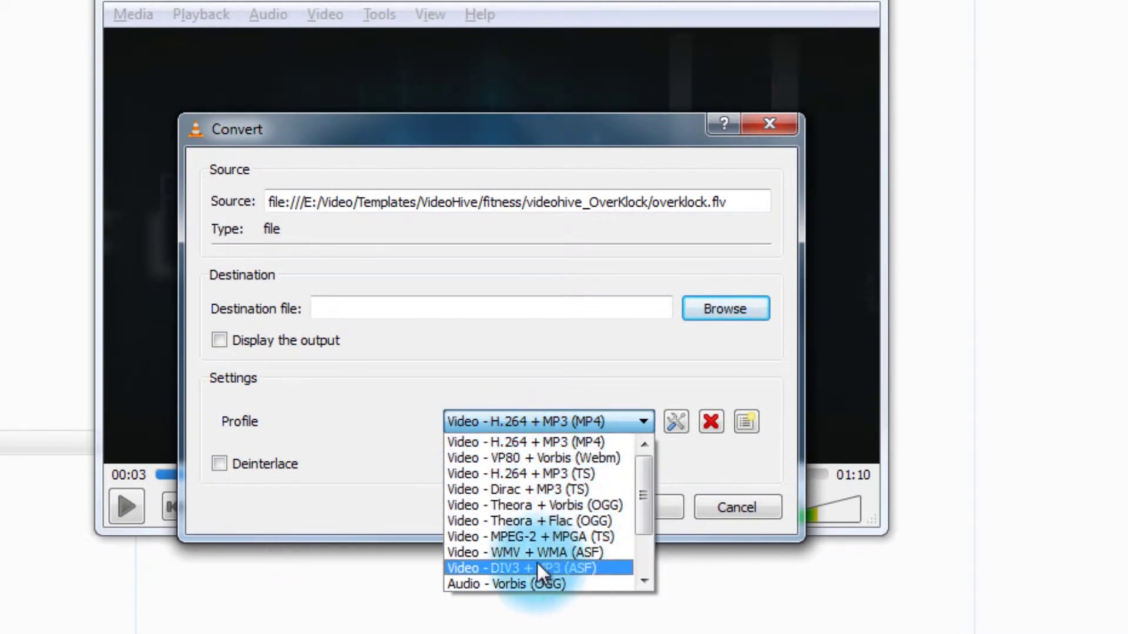
{"action": "left_click_drag", "start_coordinate": [639, 497], "coordinate": [639, 531]}
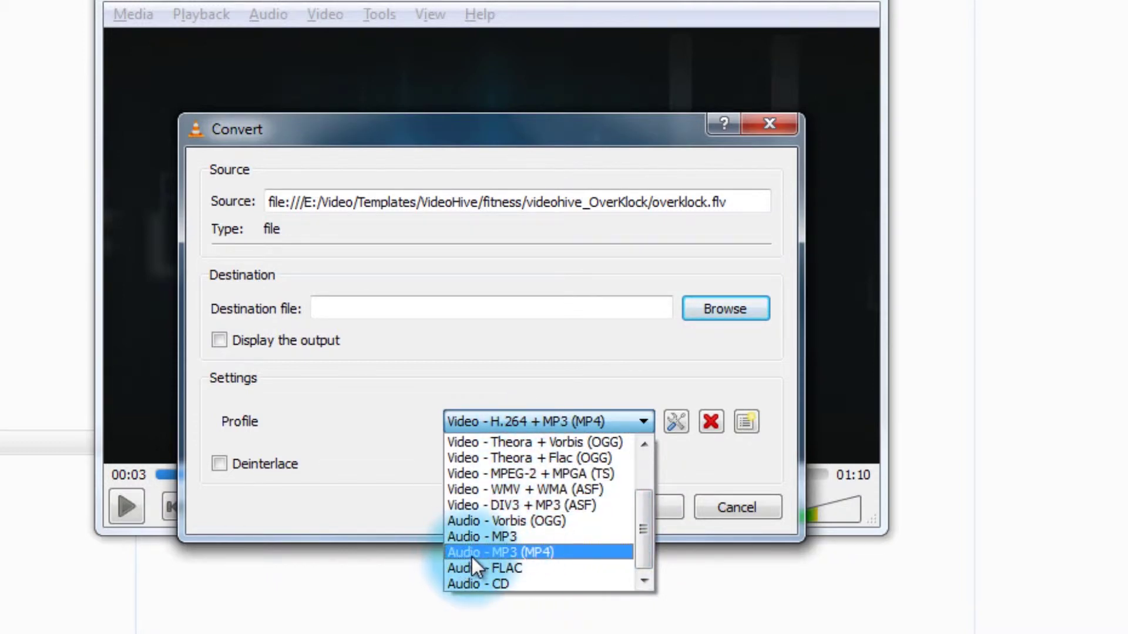
{"action": "left_click", "coordinate": [512, 555]}
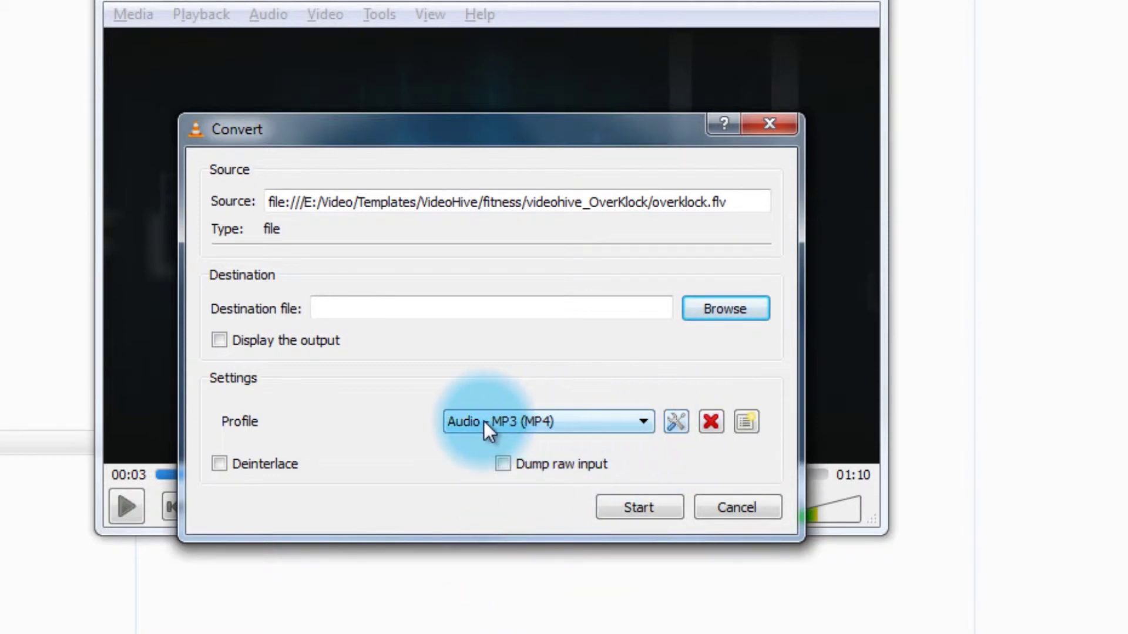
{"action": "left_click", "coordinate": [675, 421]}
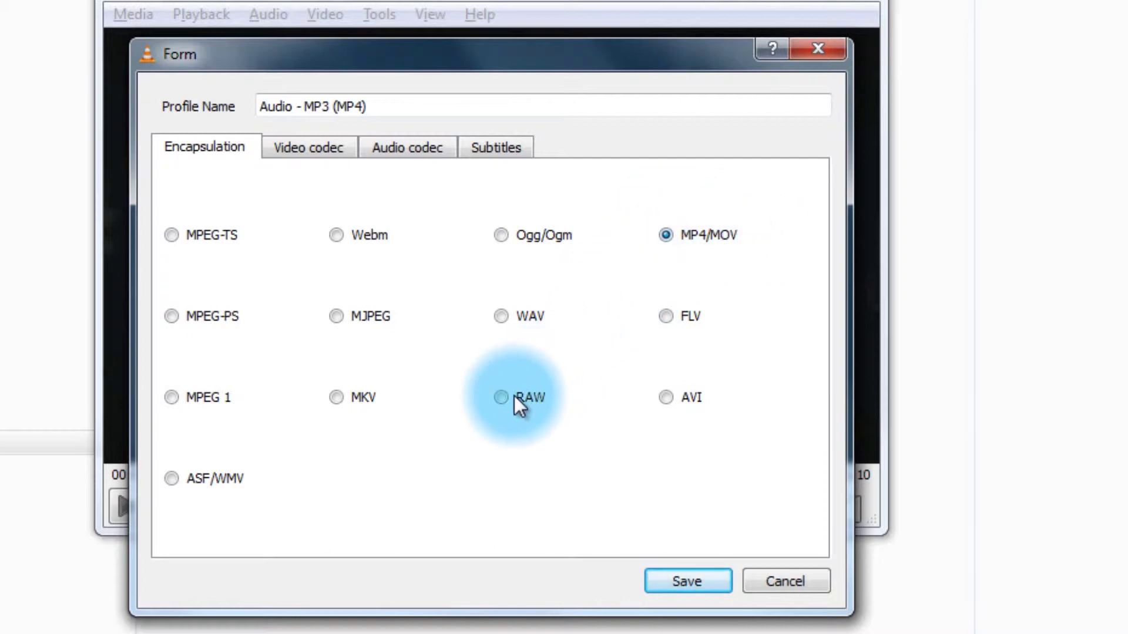
{"action": "left_click", "coordinate": [787, 583]}
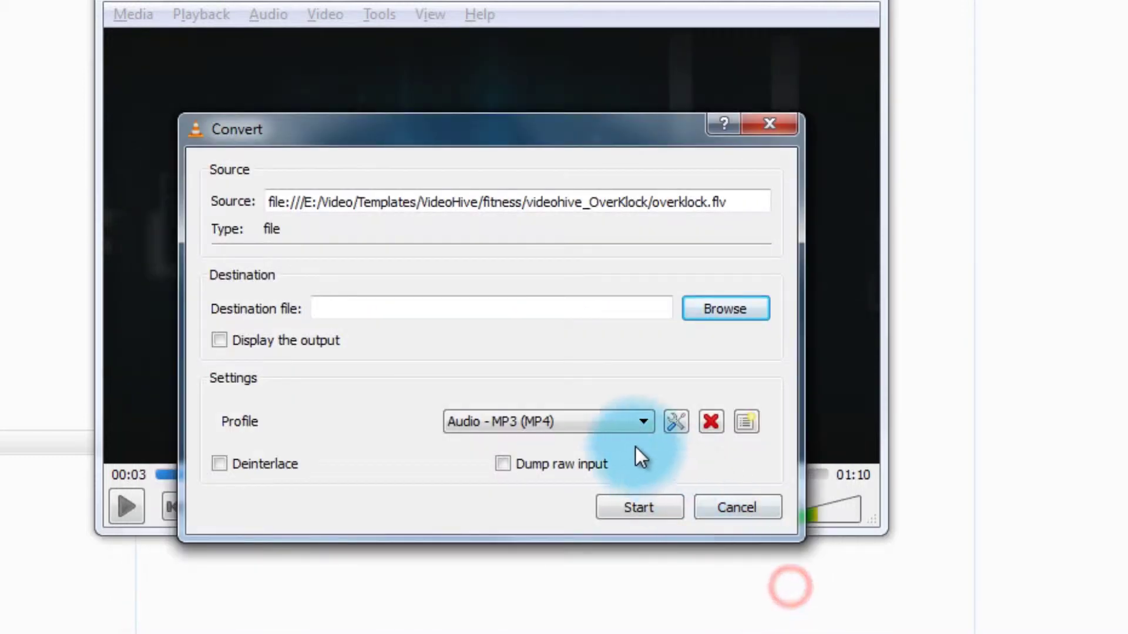
Set the conversion profile to Audio - MP3
{"action": "left_click", "coordinate": [617, 419]}
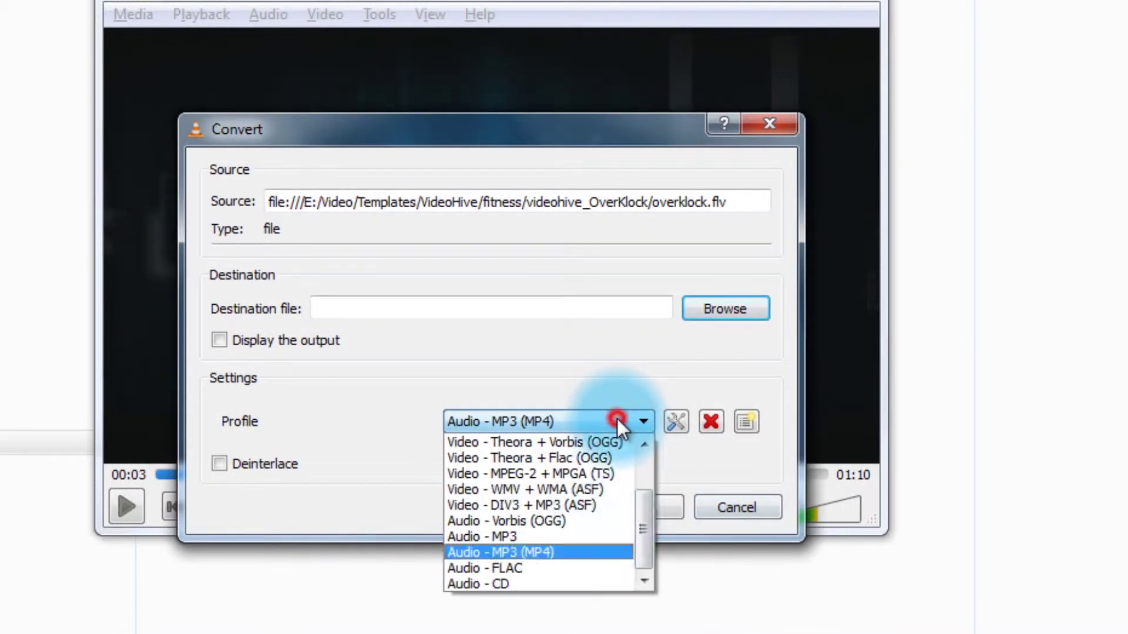
{"action": "left_click", "coordinate": [520, 537]}
Examine the Audio - MP3 profile's encapsulation and available video codecs, leave video disabled, discard any edits, and keep this profile selected
{"action": "left_click", "coordinate": [679, 420]}
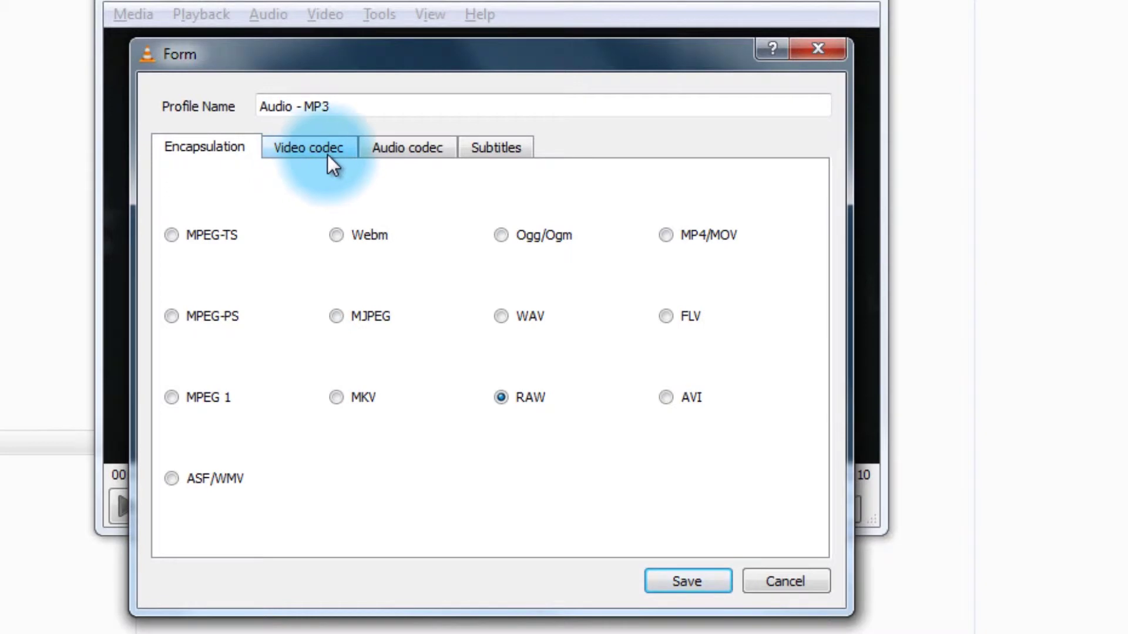
{"action": "left_click", "coordinate": [303, 154]}
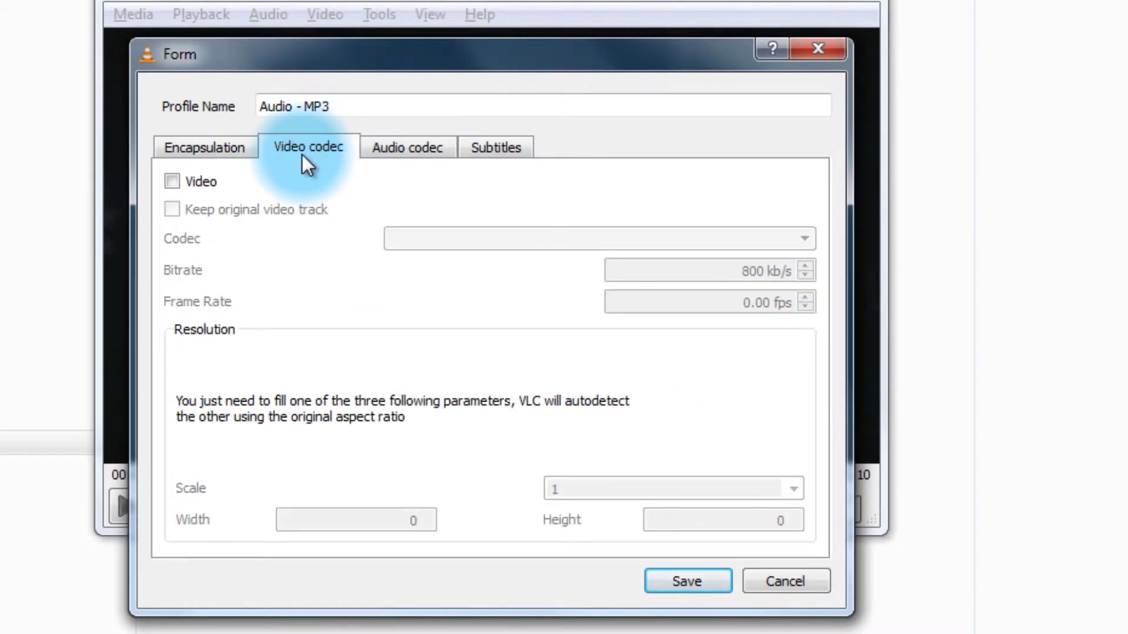
{"action": "left_click", "coordinate": [171, 182]}
{"action": "left_click", "coordinate": [439, 236]}
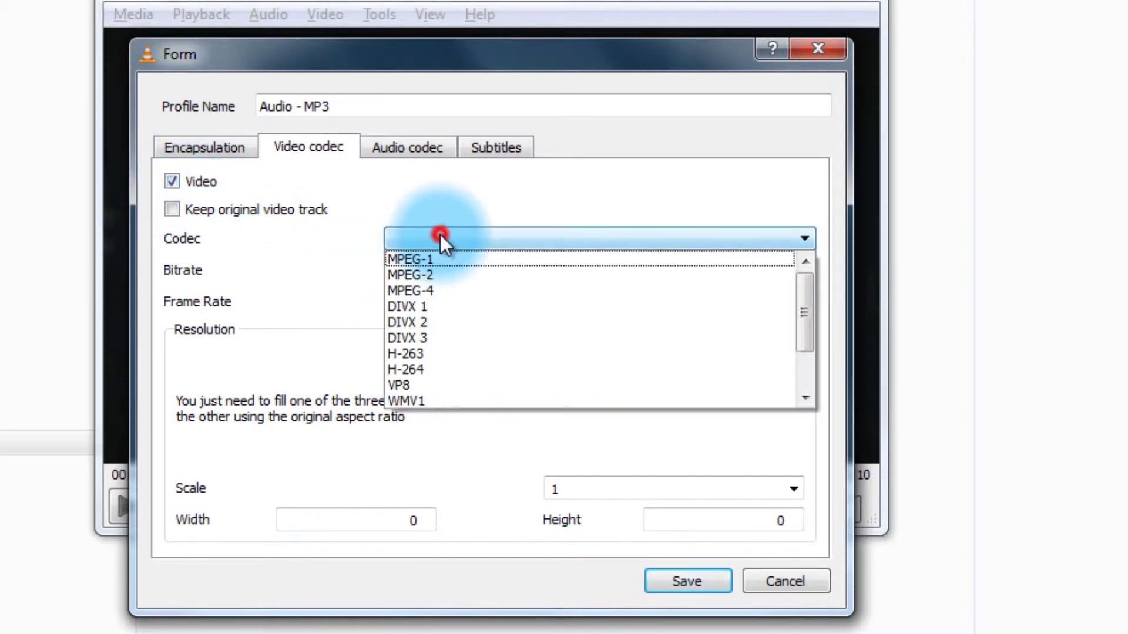
{"action": "left_click", "coordinate": [175, 180]}
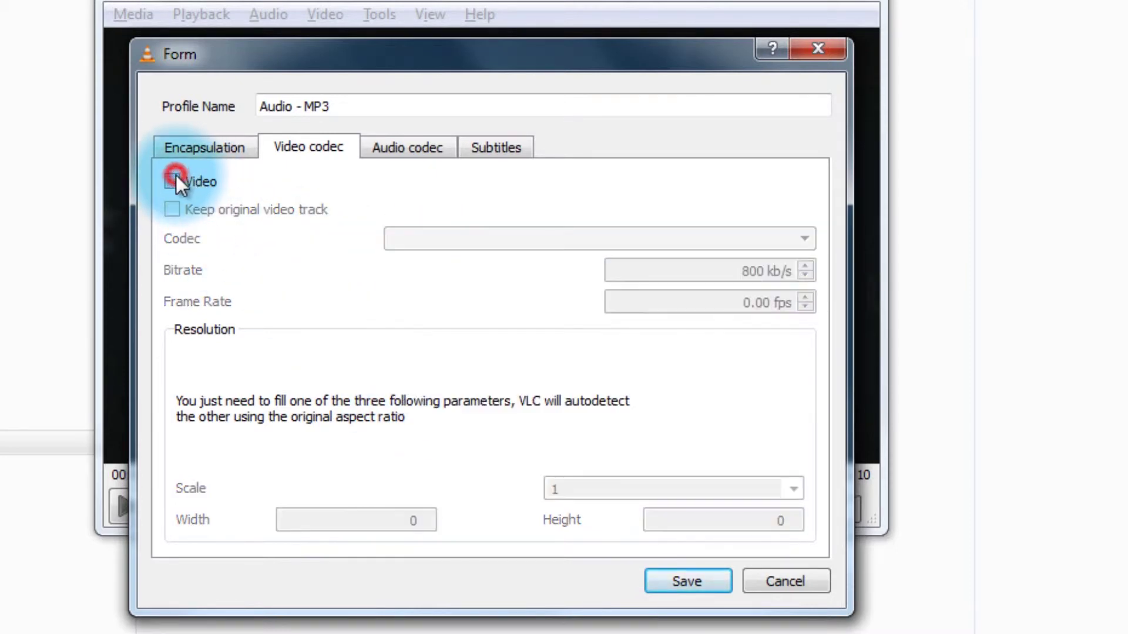
{"action": "left_click", "coordinate": [797, 567]}
{"action": "left_click", "coordinate": [590, 418]}
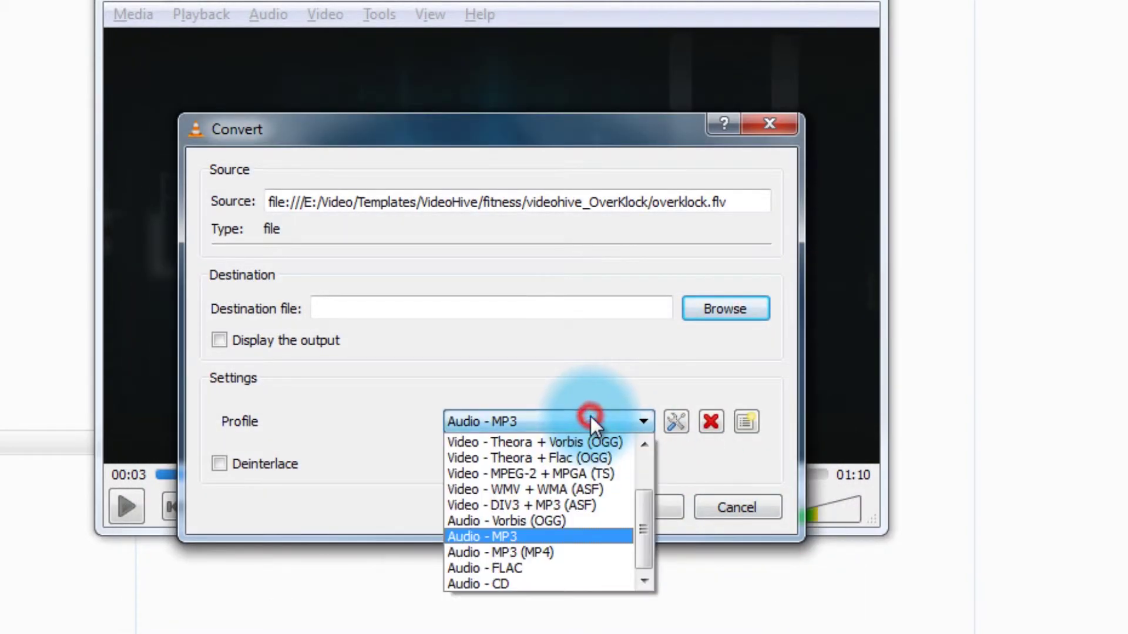
{"action": "left_click", "coordinate": [502, 536]}
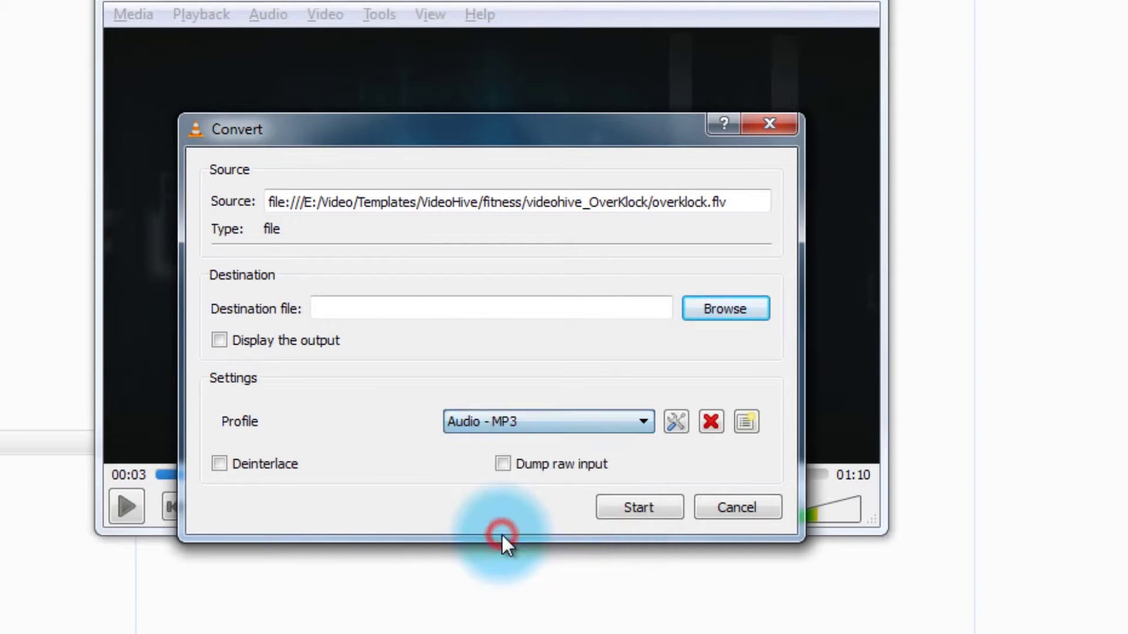
Edit the Audio - MP3 profile's audio codec settings, setting the bitrate to 192 kb/s
{"action": "left_click", "coordinate": [680, 424]}
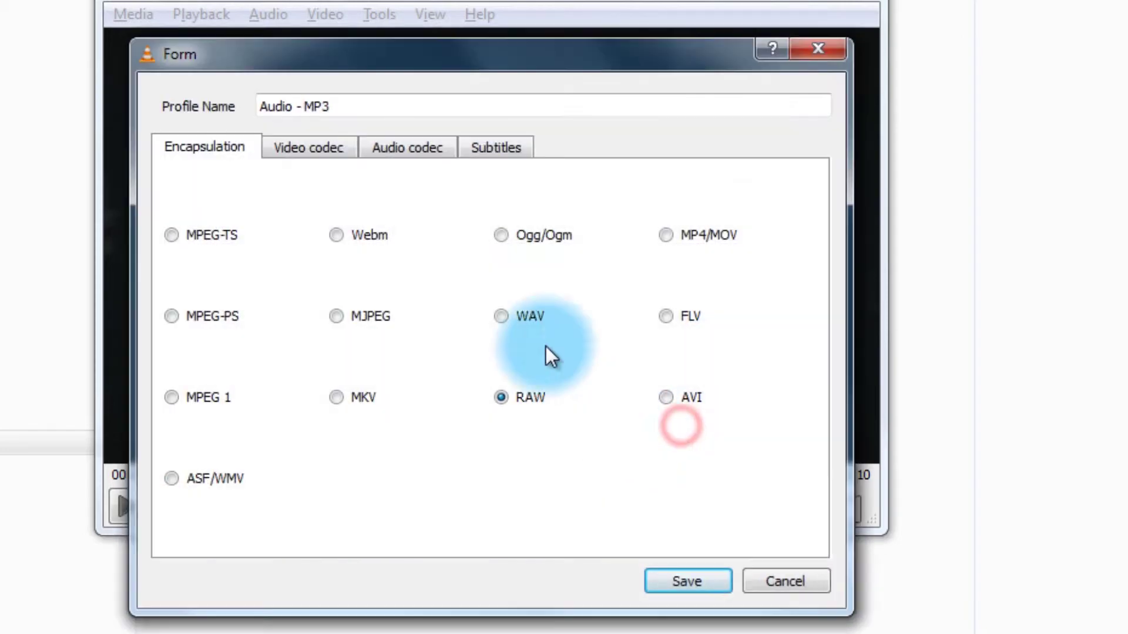
{"action": "left_click", "coordinate": [410, 147]}
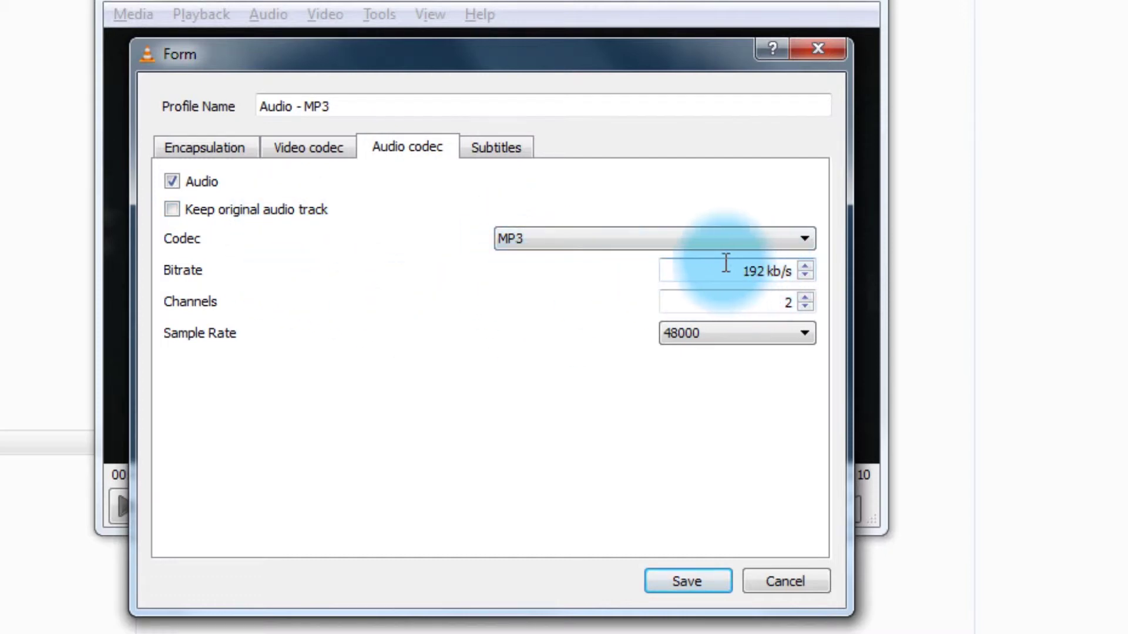
{"action": "double_click", "coordinate": [764, 277]}
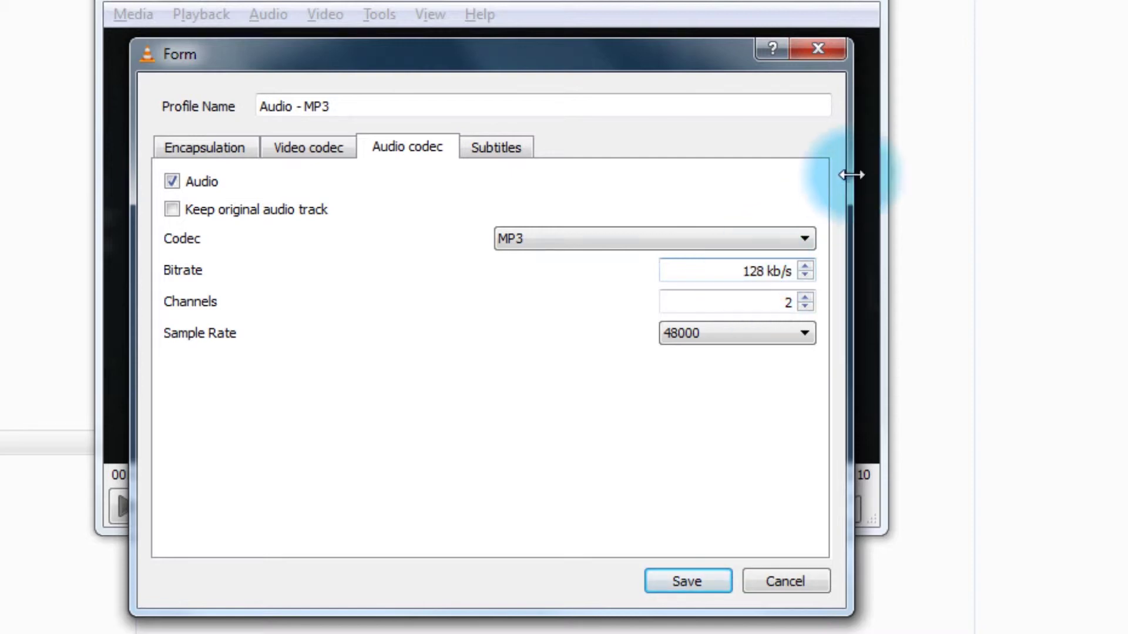
{"action": "left_click", "coordinate": [738, 174]}
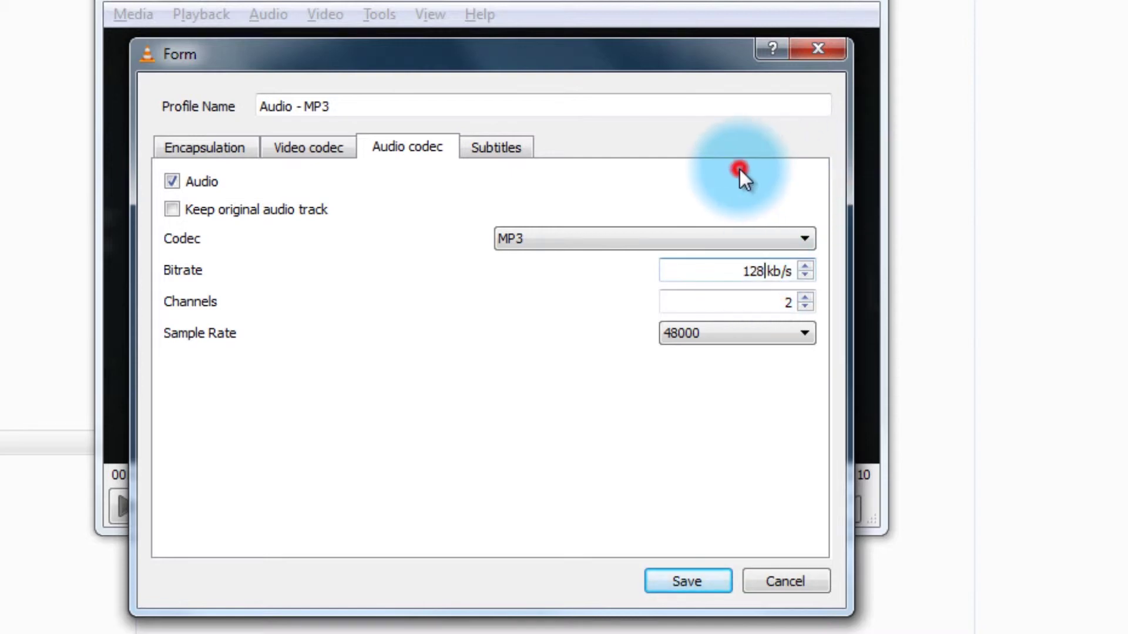
{"action": "double_click", "coordinate": [766, 269]}
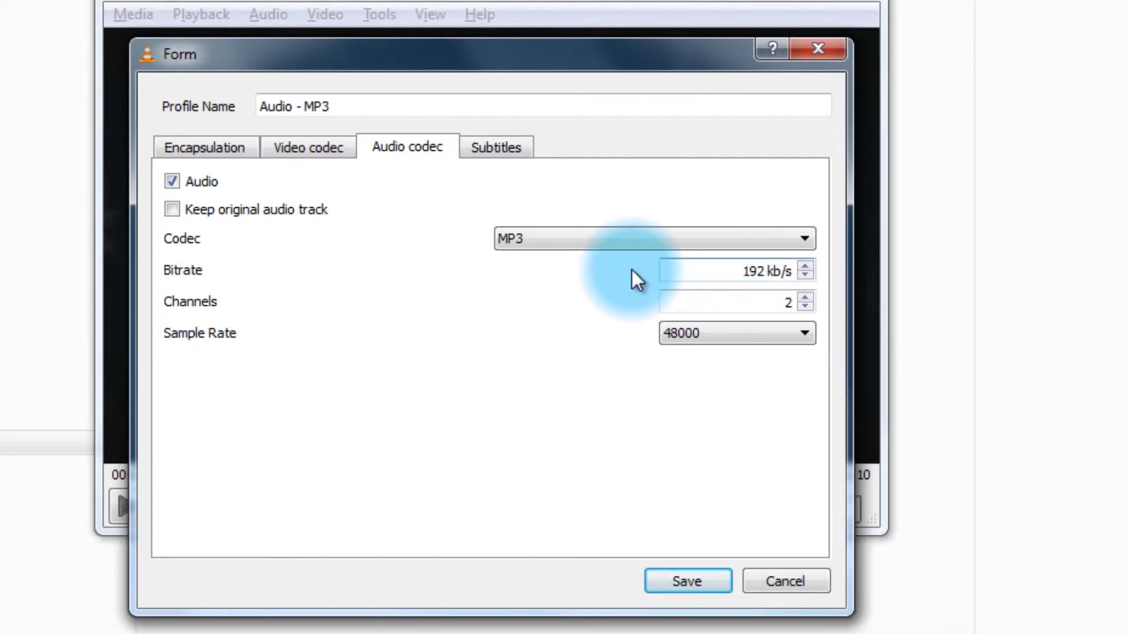
Review the codec and sample rate choices, keep MP3 and 48000, and save the Audio - MP3 profile
{"action": "left_click", "coordinate": [569, 249]}
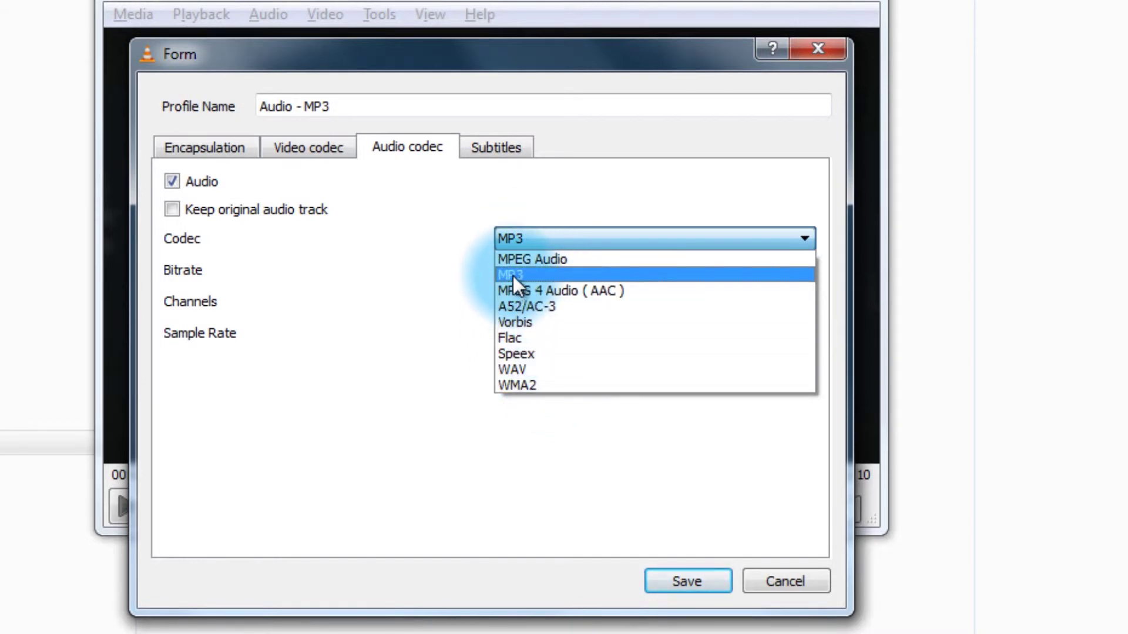
{"action": "left_click", "coordinate": [423, 283]}
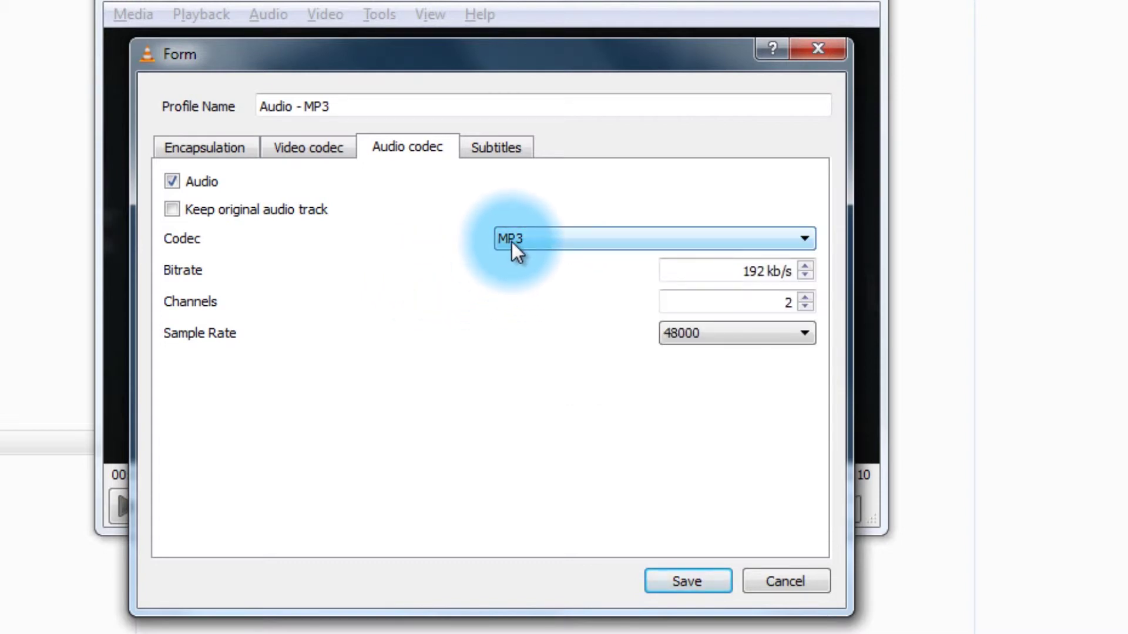
{"action": "left_click", "coordinate": [707, 333]}
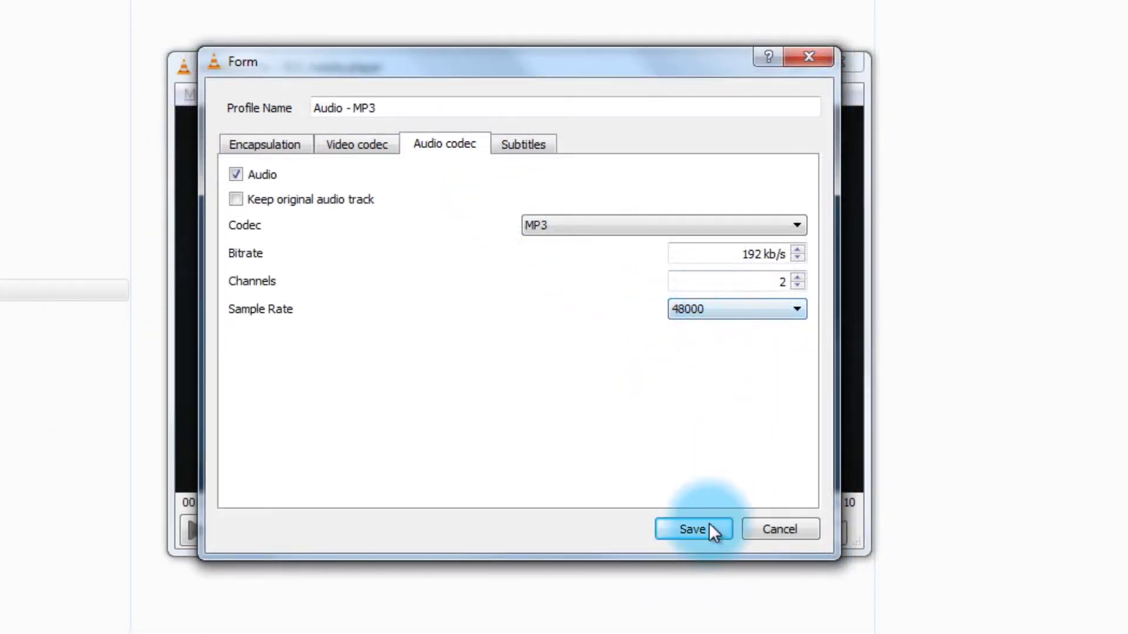
{"action": "left_click", "coordinate": [692, 529]}
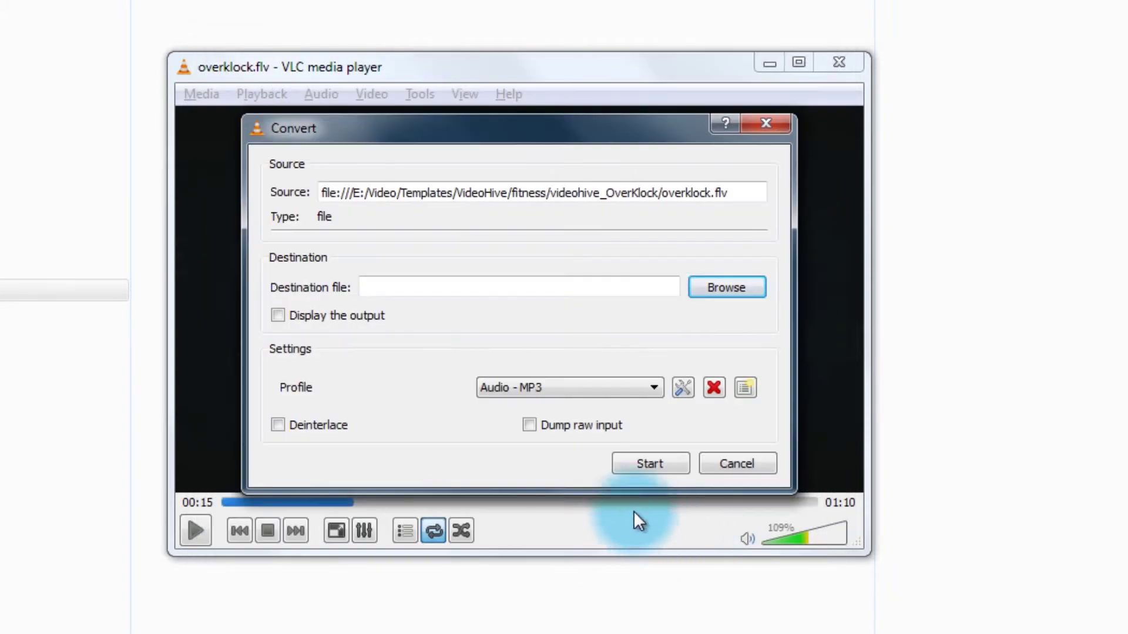
Set the destination to overklock.mp3 in the videohive_OverKlock folder and start the conversion
{"action": "left_click", "coordinate": [332, 297]}
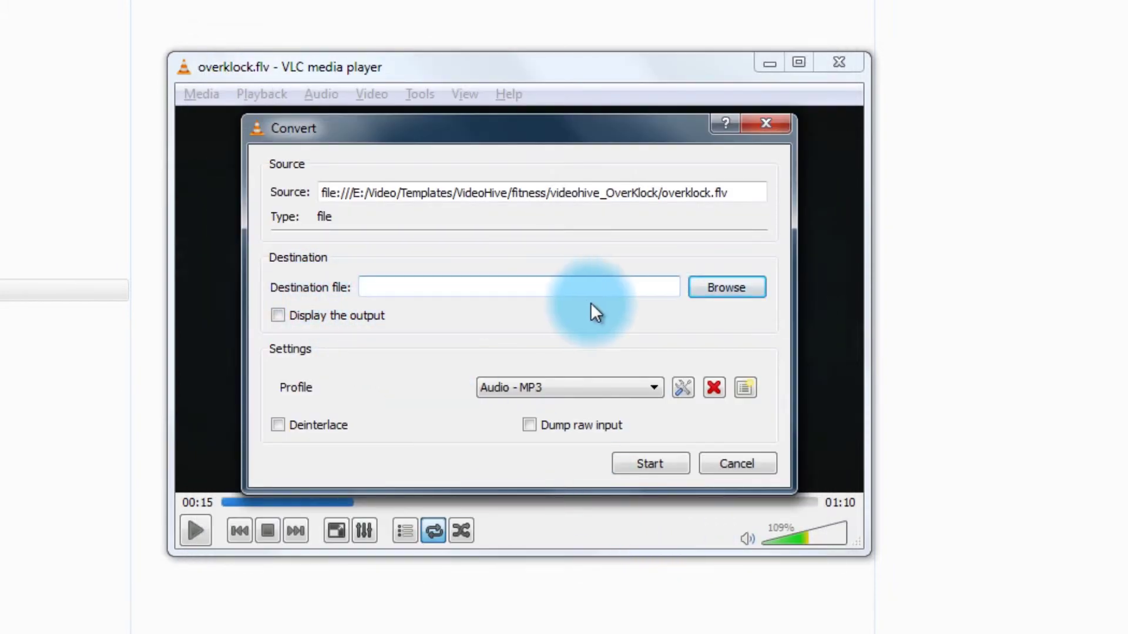
{"action": "left_click", "coordinate": [724, 287]}
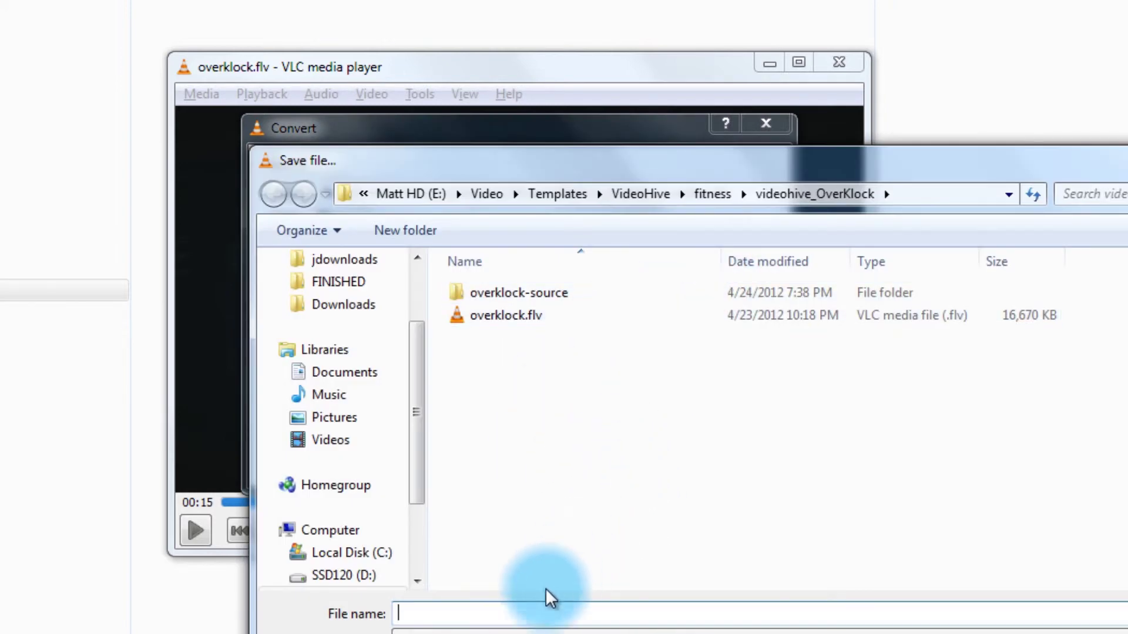
{"action": "left_click", "coordinate": [506, 317]}
{"action": "left_click", "coordinate": [517, 611]}
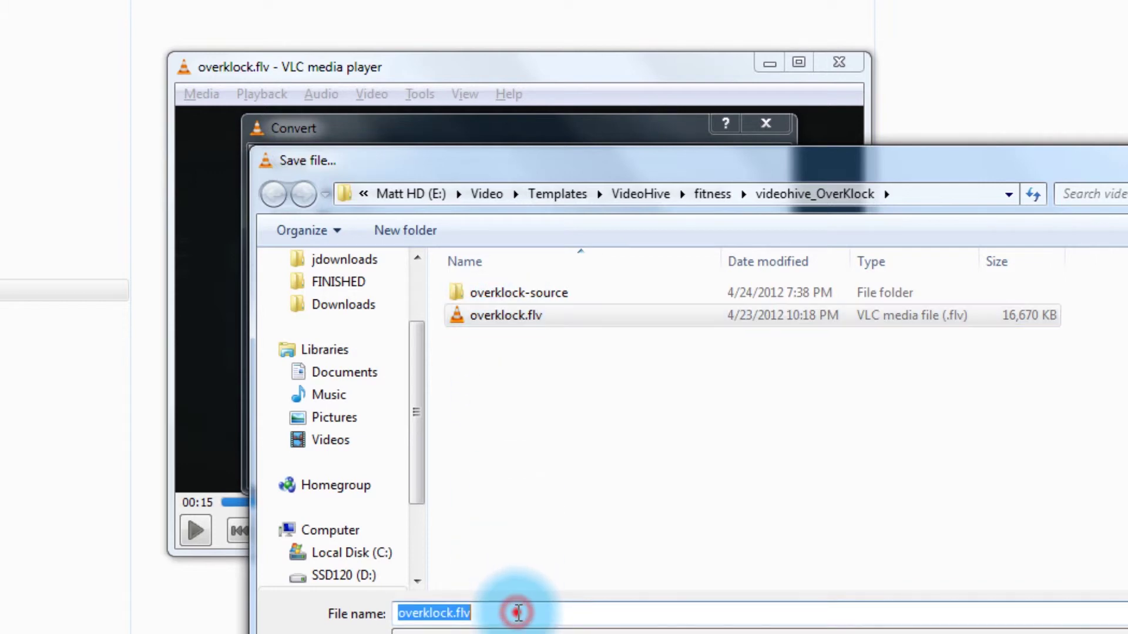
{"action": "left_click", "coordinate": [518, 613]}
{"action": "key", "text": "BackSpace"}
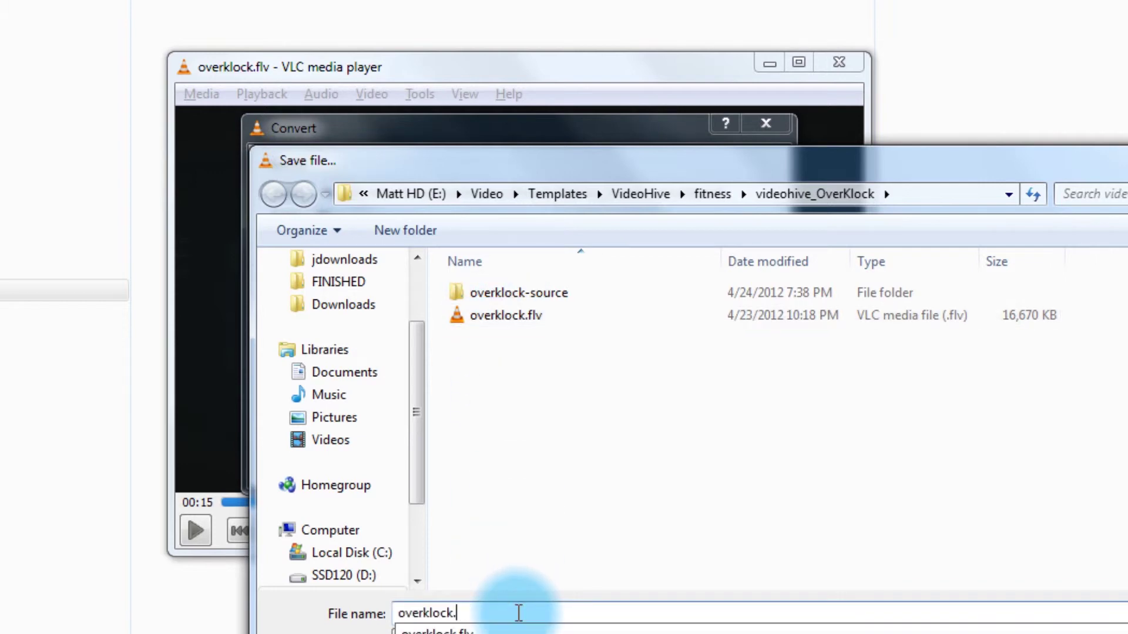
{"action": "type", "text": "mp3"}
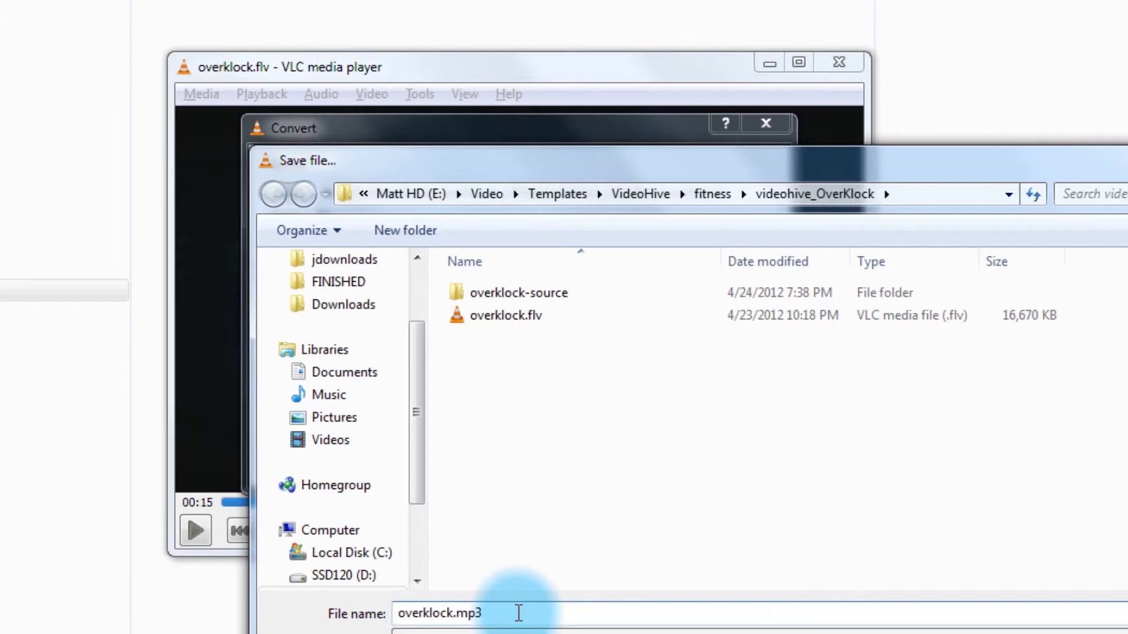
{"action": "left_click", "coordinate": [969, 631]}
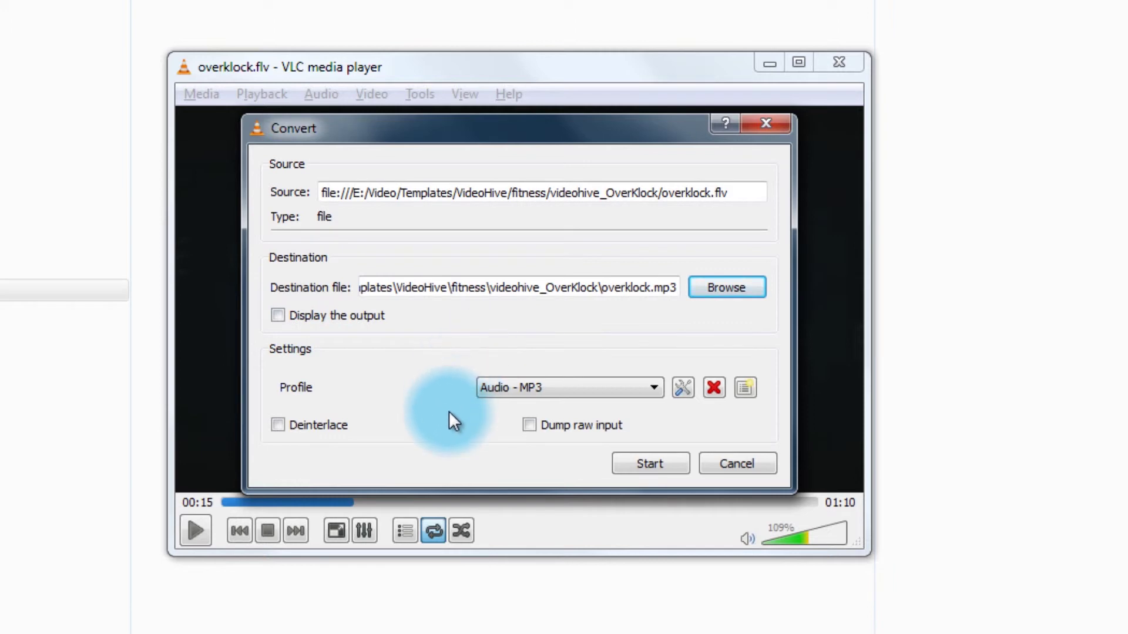
{"action": "left_click", "coordinate": [649, 464]}
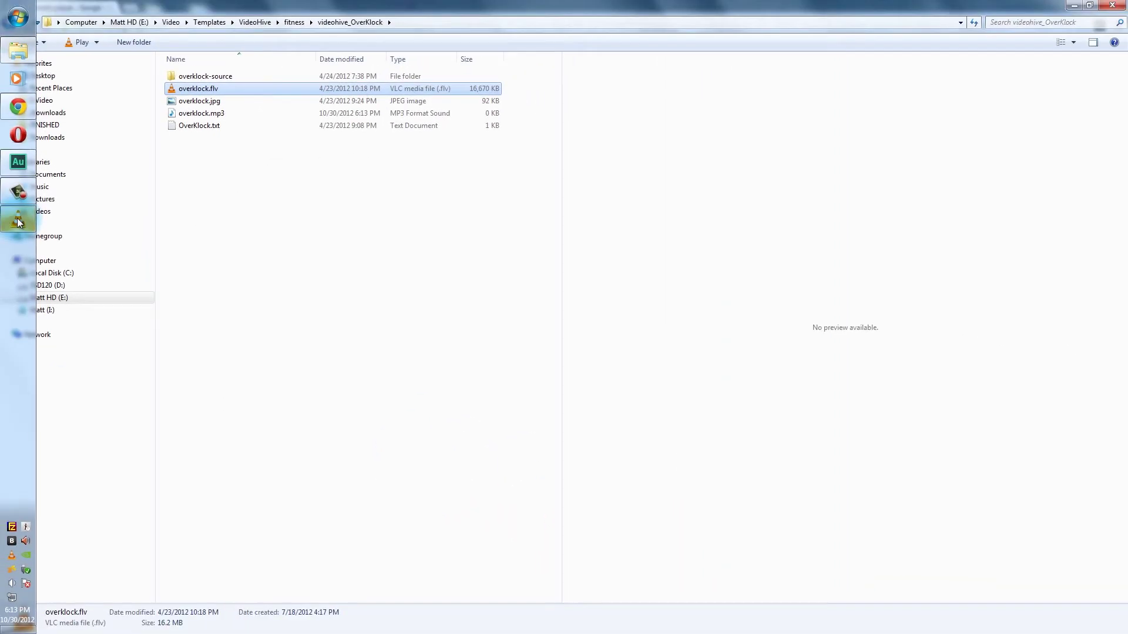
Check the conversion in the VLC window, pause the overklock.flv playback, and return to the uncovered file list
{"action": "left_click", "coordinate": [17, 222]}
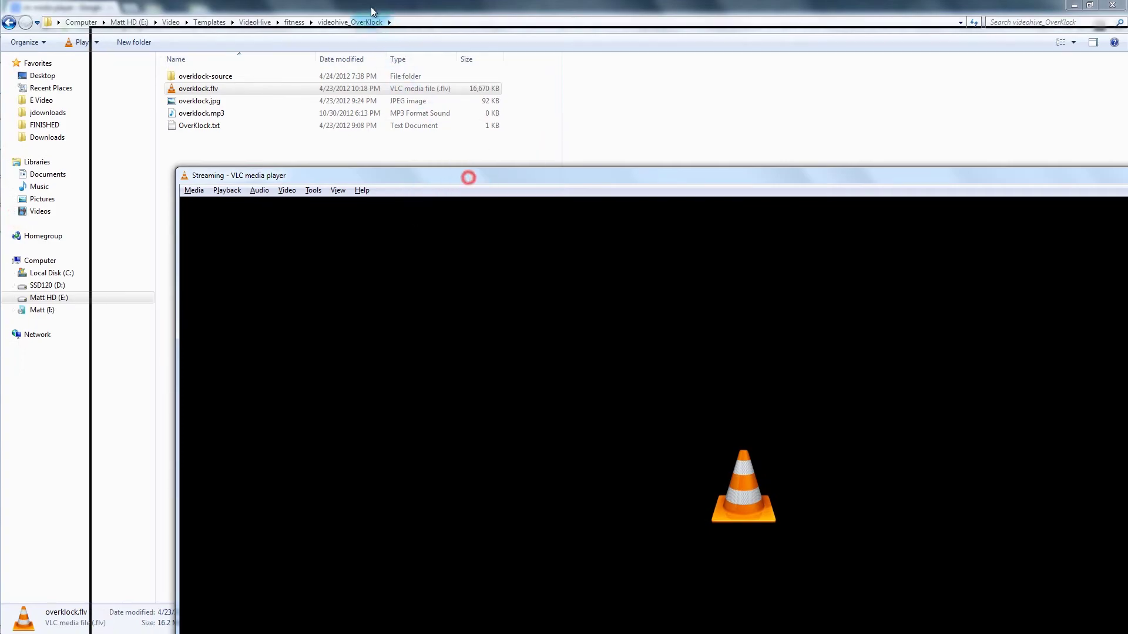
{"action": "left_click_drag", "start_coordinate": [468, 181], "coordinate": [312, 14]}
{"action": "left_click_drag", "start_coordinate": [825, 614], "coordinate": [1100, 616]}
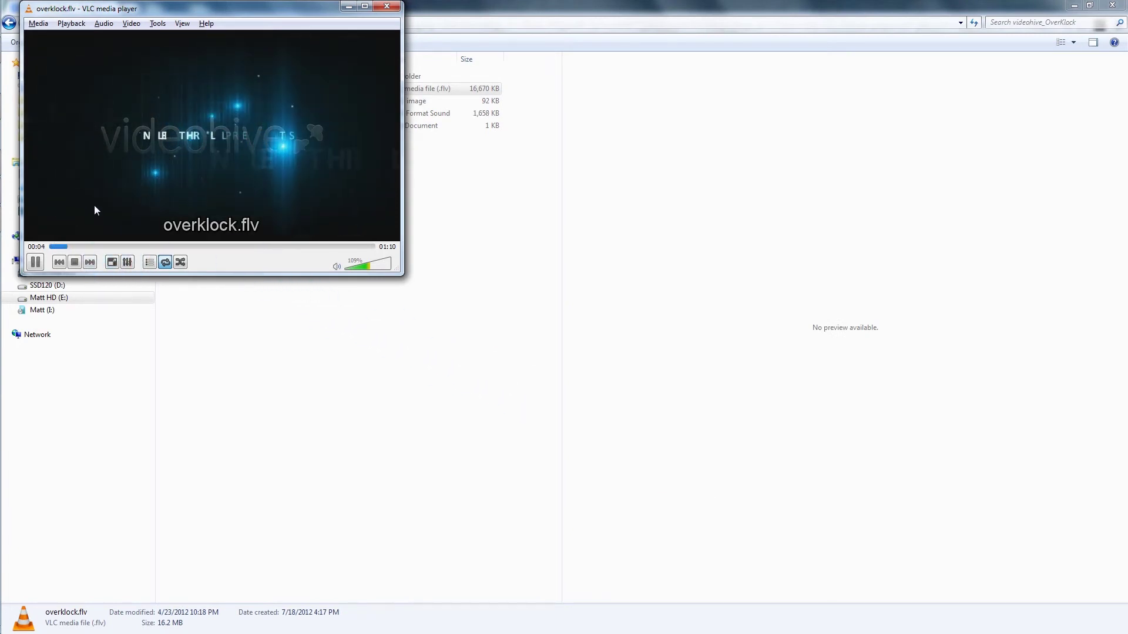
{"action": "left_click", "coordinate": [35, 262]}
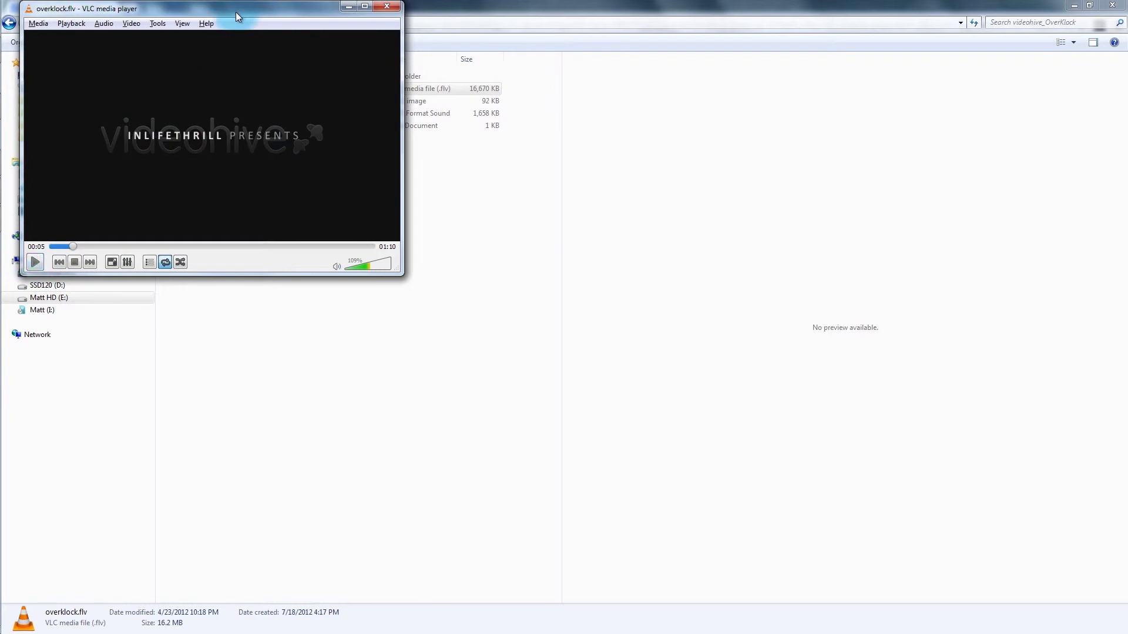
{"action": "left_click_drag", "start_coordinate": [237, 13], "coordinate": [417, 262]}
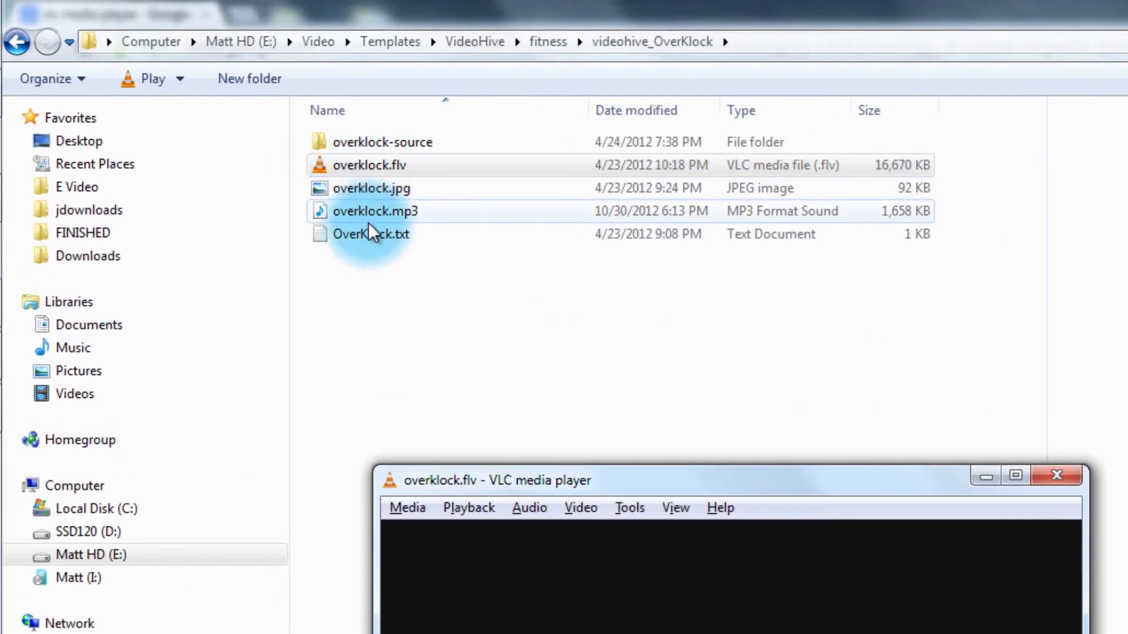
{"action": "left_click", "coordinate": [457, 294]}
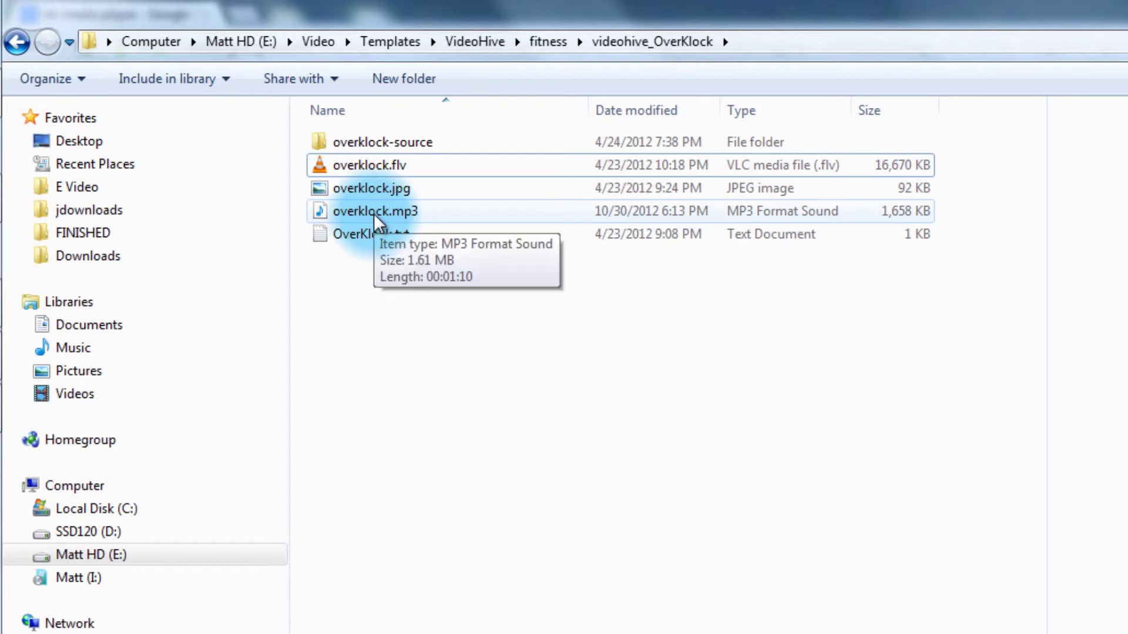
Play the converted overklock.mp3 in VLC media player to check its sound, and close the player
{"action": "right_click", "coordinate": [374, 213]}
{"action": "mouse_move", "coordinate": [484, 322]}
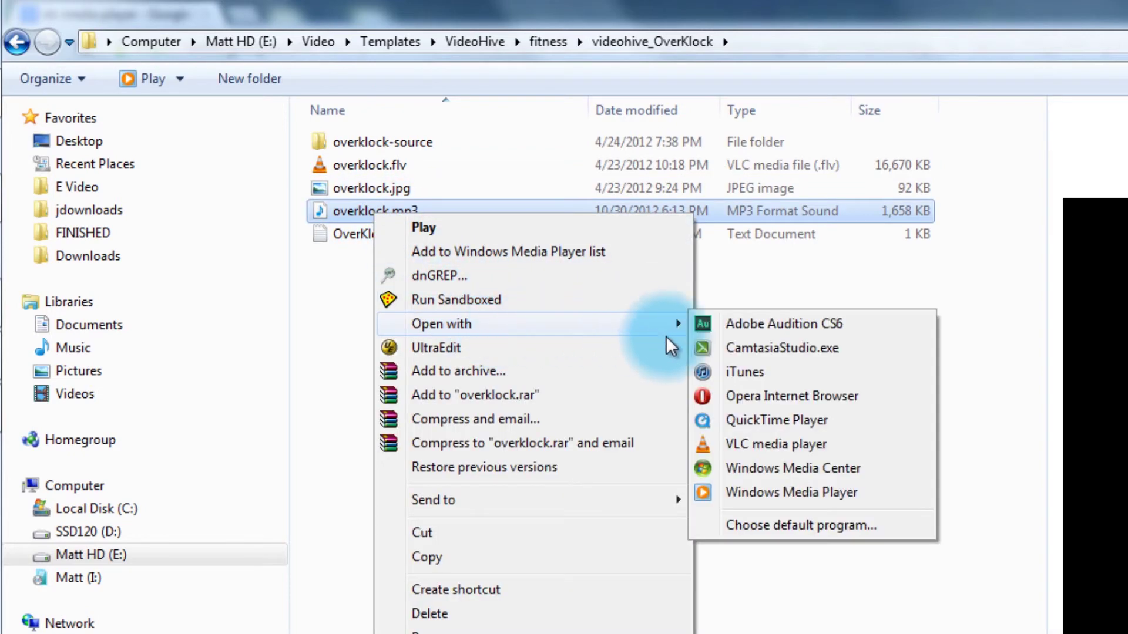
{"action": "left_click", "coordinate": [786, 450]}
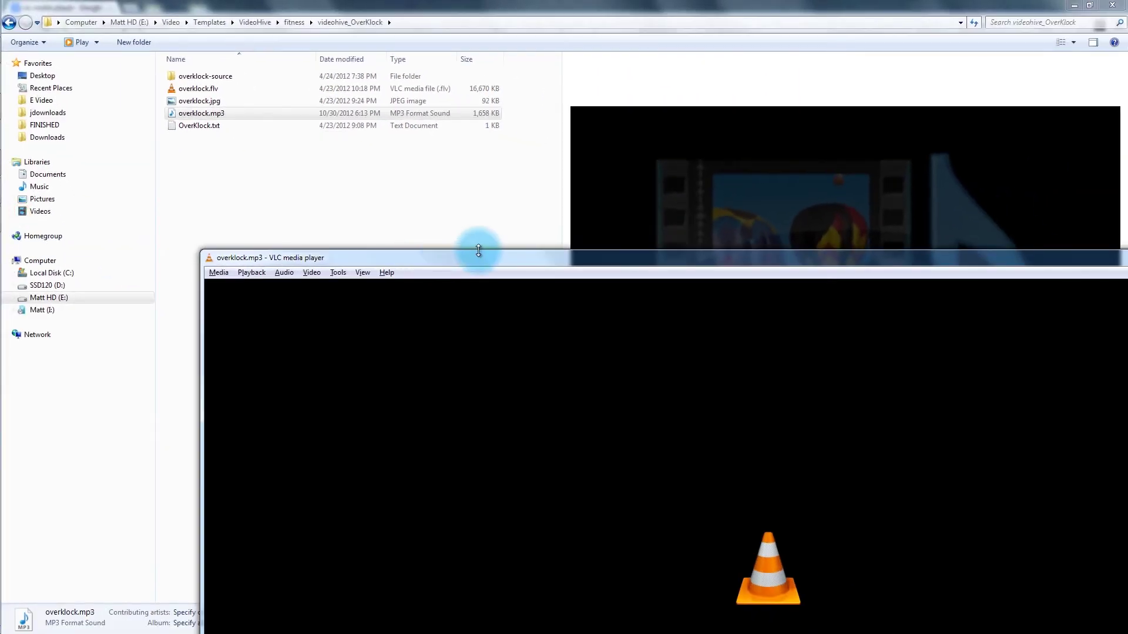
{"action": "double_click", "coordinate": [479, 253]}
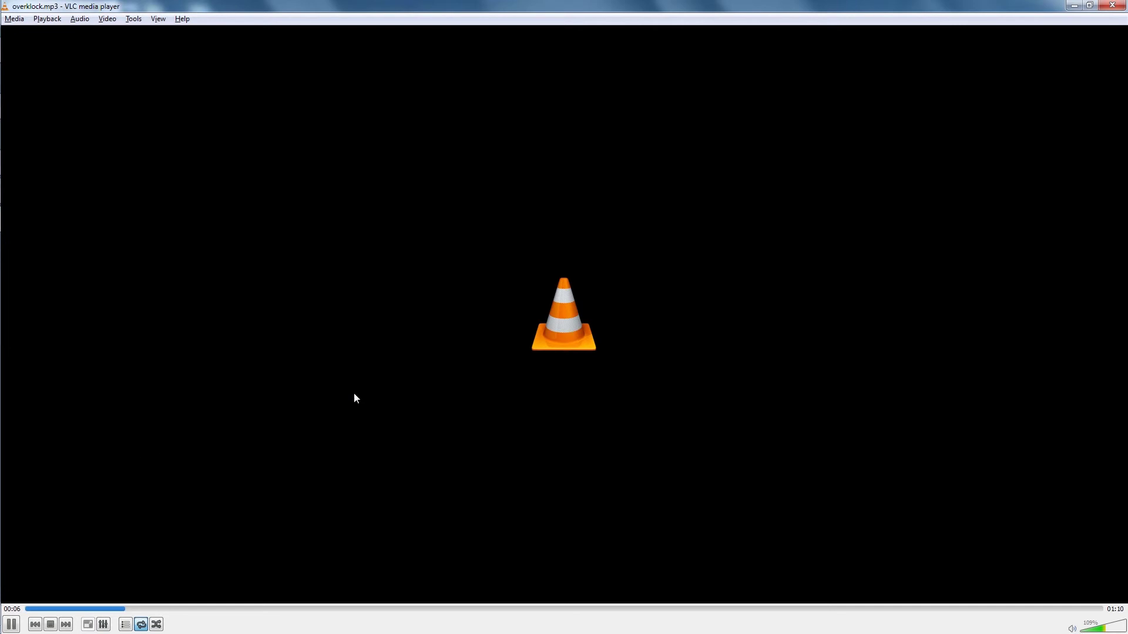
{"action": "left_click", "coordinate": [11, 624]}
{"action": "left_click", "coordinate": [1112, 5]}
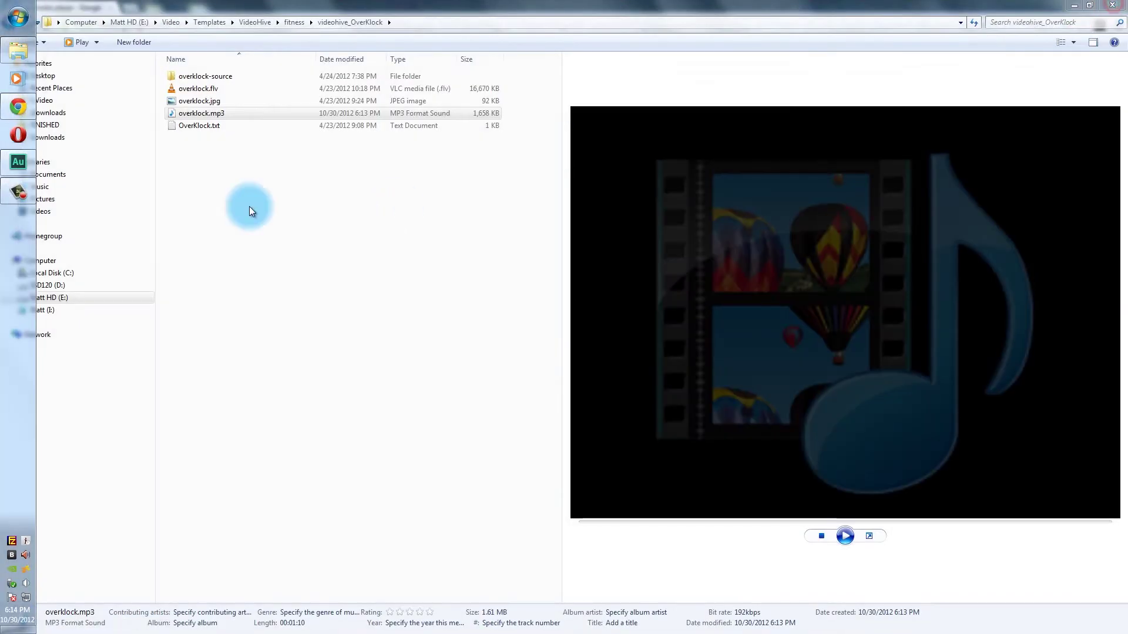
Look over the programs offered for opening overklock.mp3 without choosing any of them
{"action": "right_click", "coordinate": [195, 113]}
{"action": "mouse_move", "coordinate": [270, 171]}
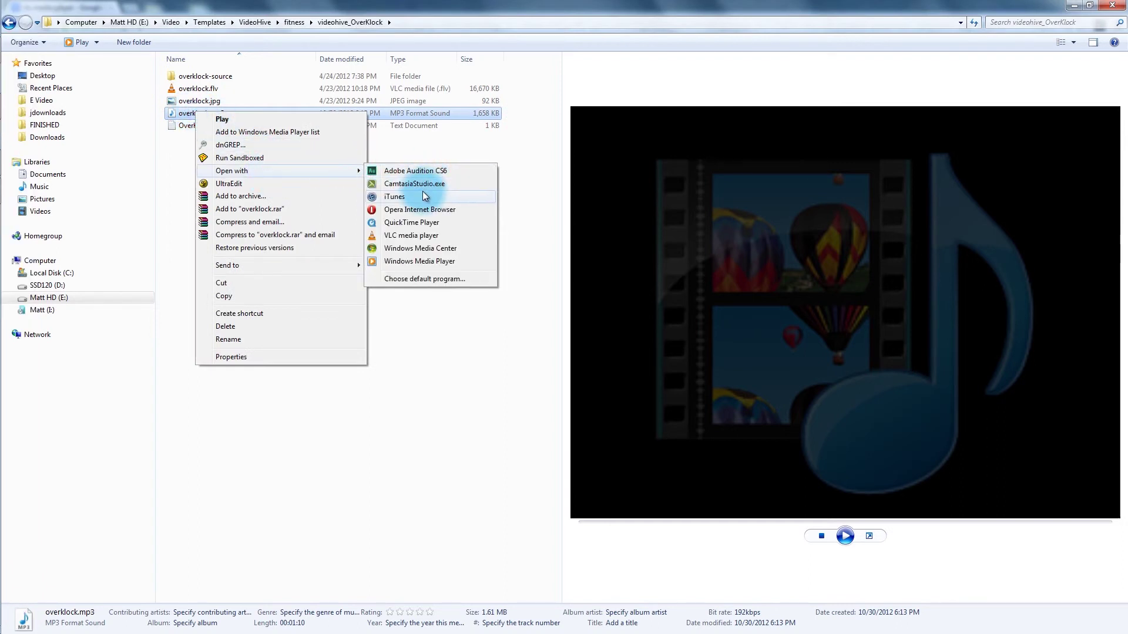
{"action": "left_click", "coordinate": [414, 146]}
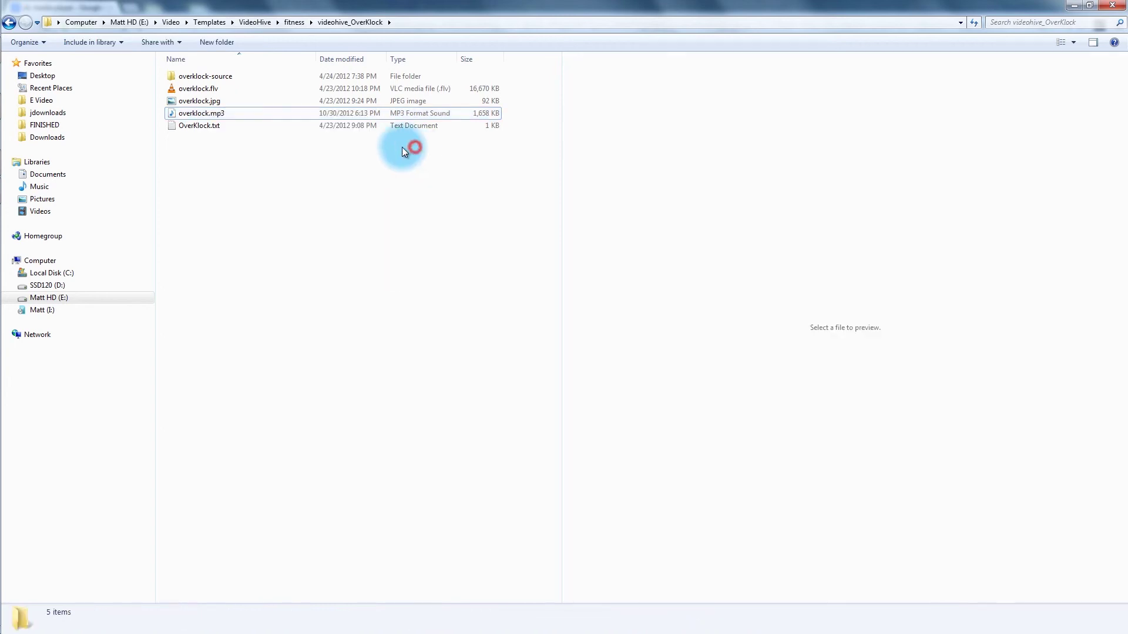
Look inside the overklock-source folder and return to the videohive_OverKlock folder
{"action": "left_click", "coordinate": [205, 88]}
{"action": "double_click", "coordinate": [203, 76]}
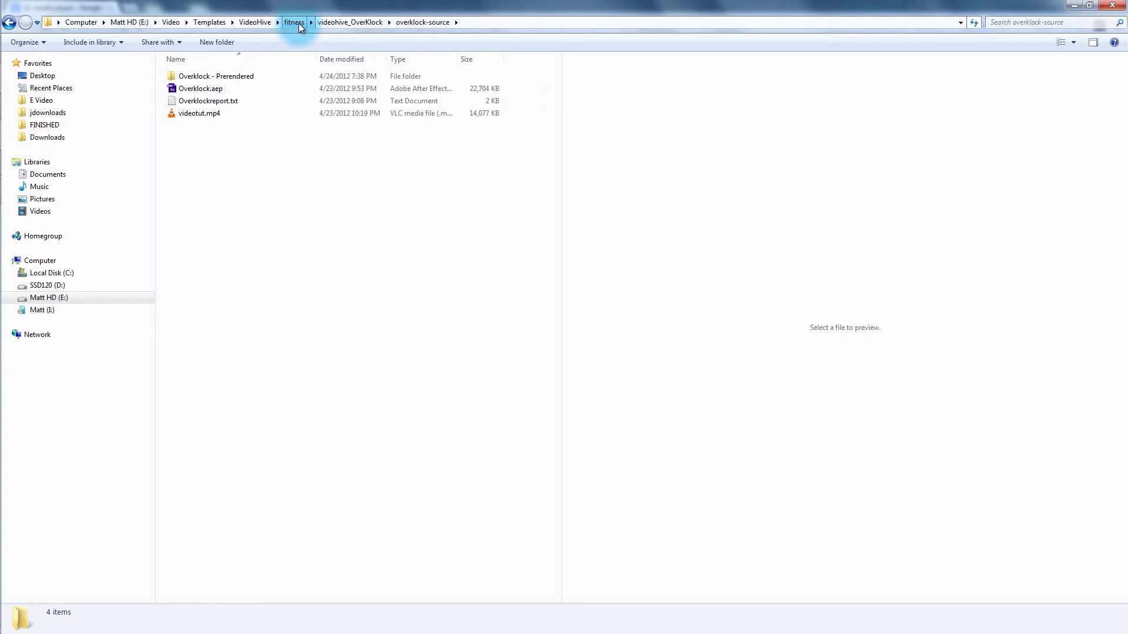
{"action": "left_click", "coordinate": [343, 23]}
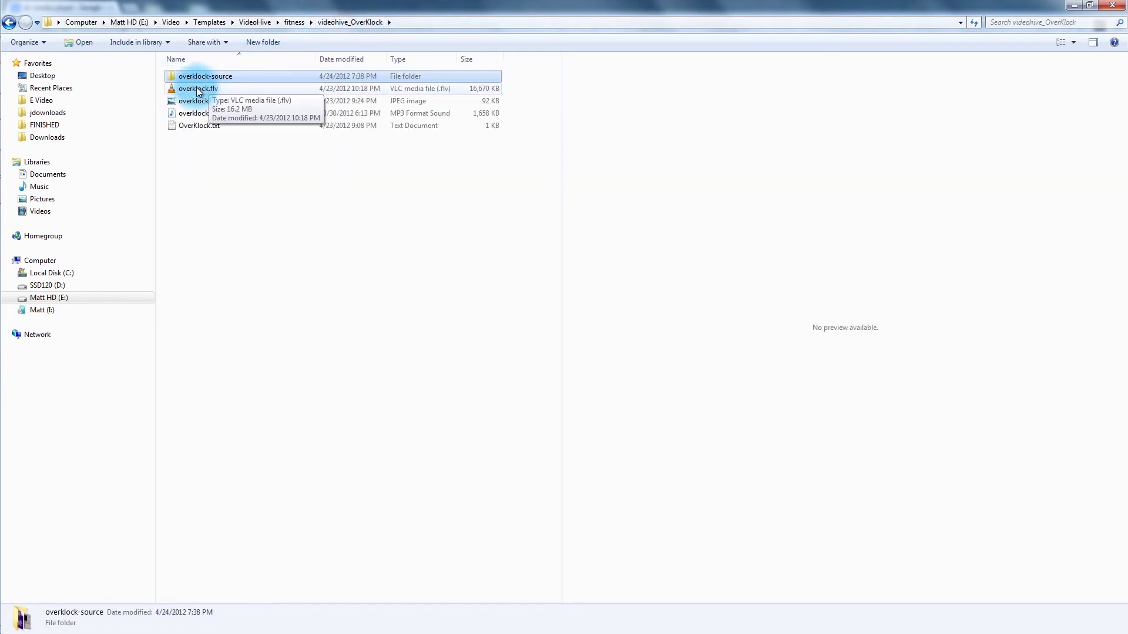